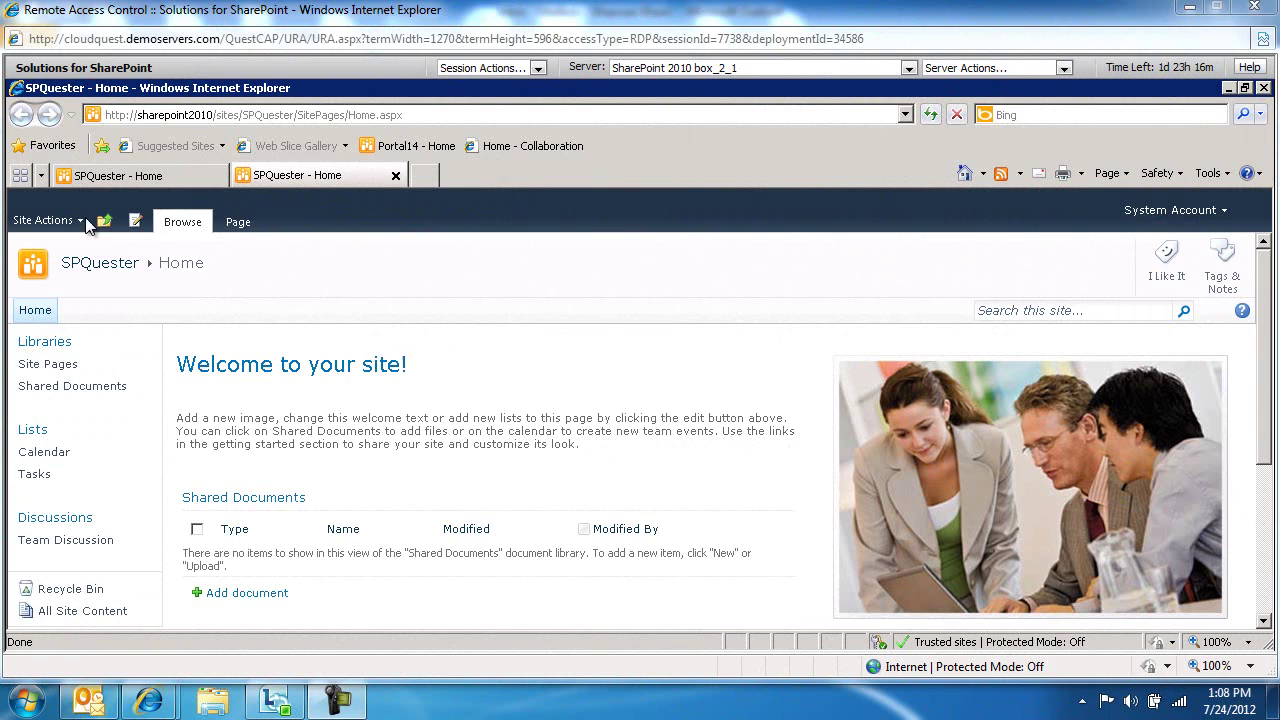
# Launch Central Administration, open System Settings' incoming e-mail settings and dismiss the SMTP-not-installed warning
pyautogui.click(137, 175)
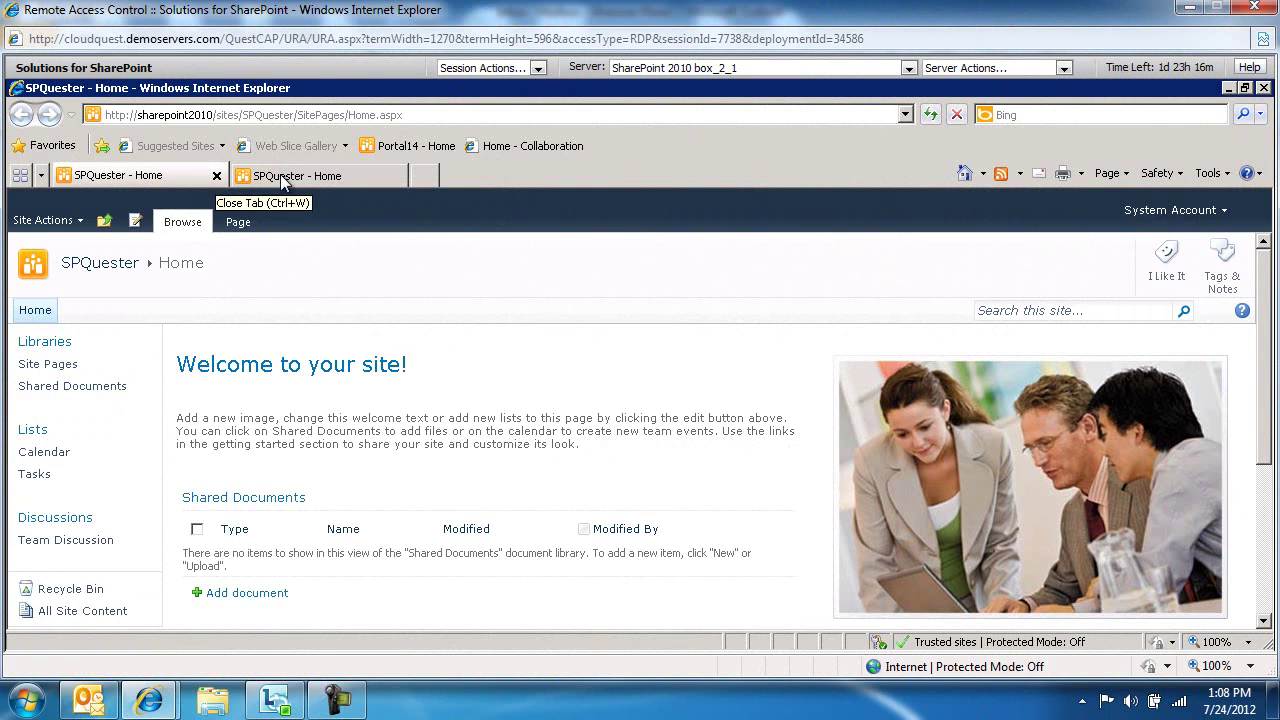
pyautogui.click(352, 182)
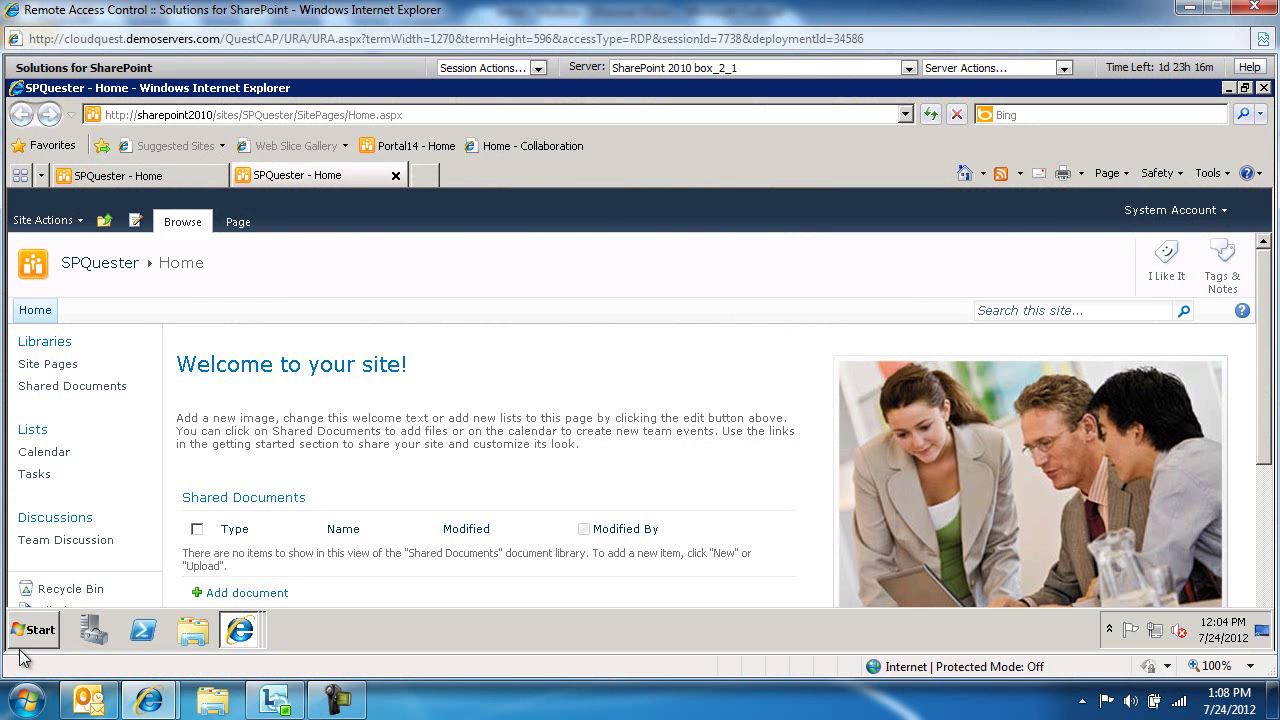
pyautogui.click(30, 640)
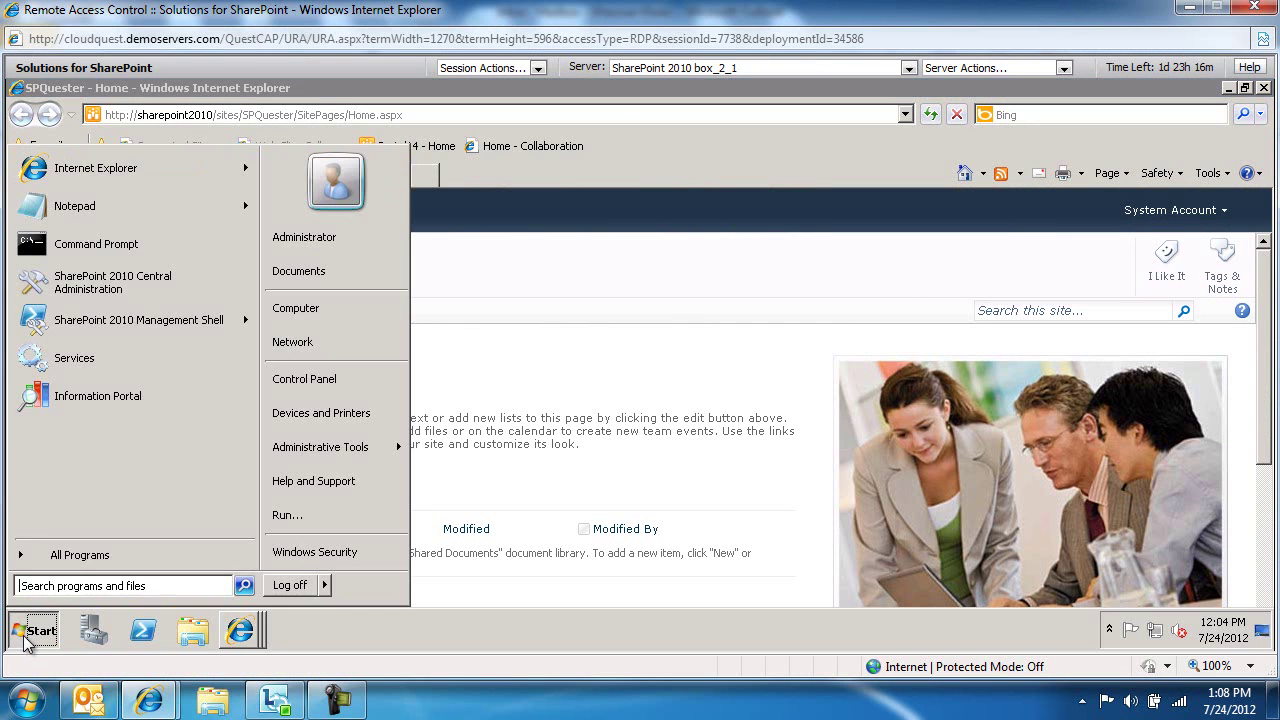
pyautogui.click(71, 284)
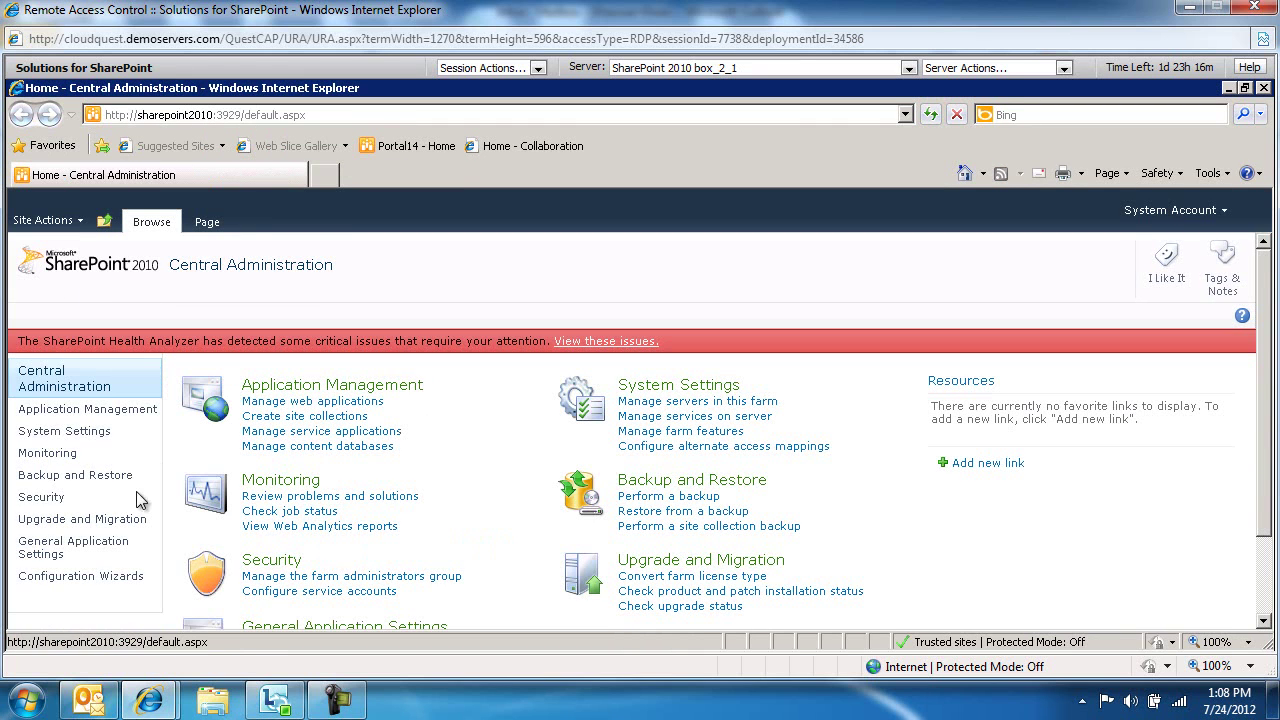
pyautogui.click(64, 432)
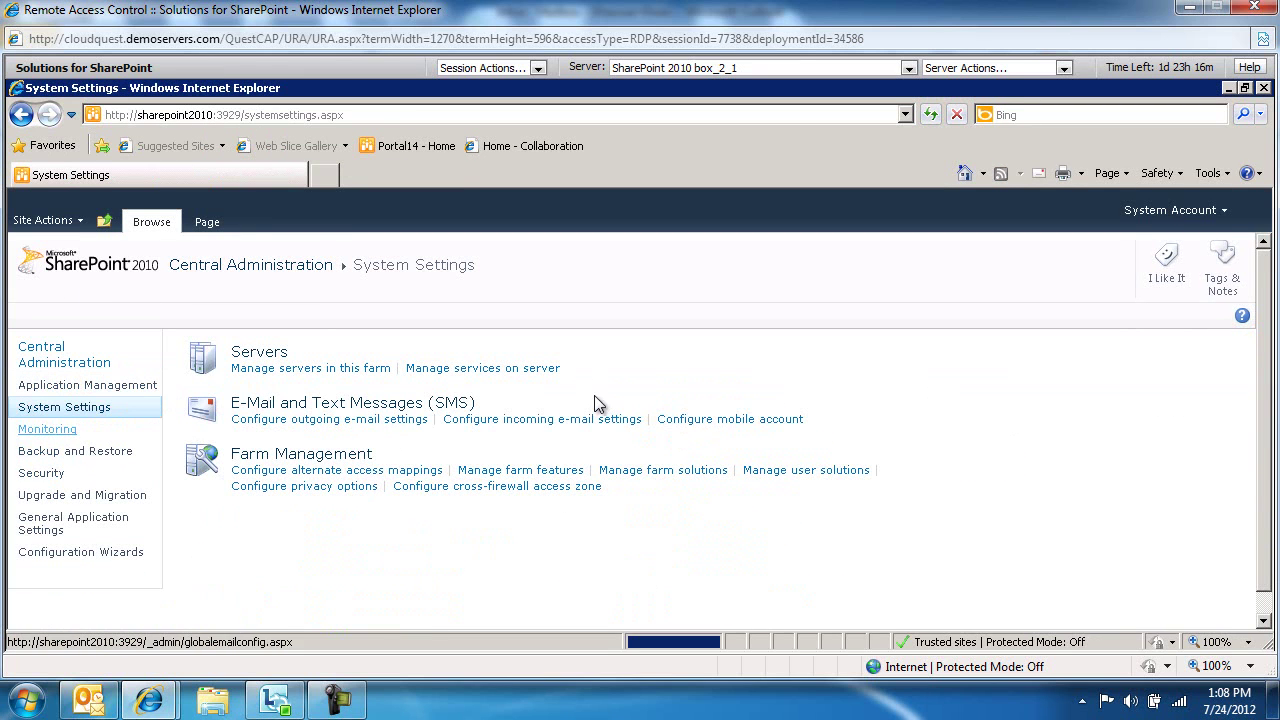
pyautogui.click(487, 420)
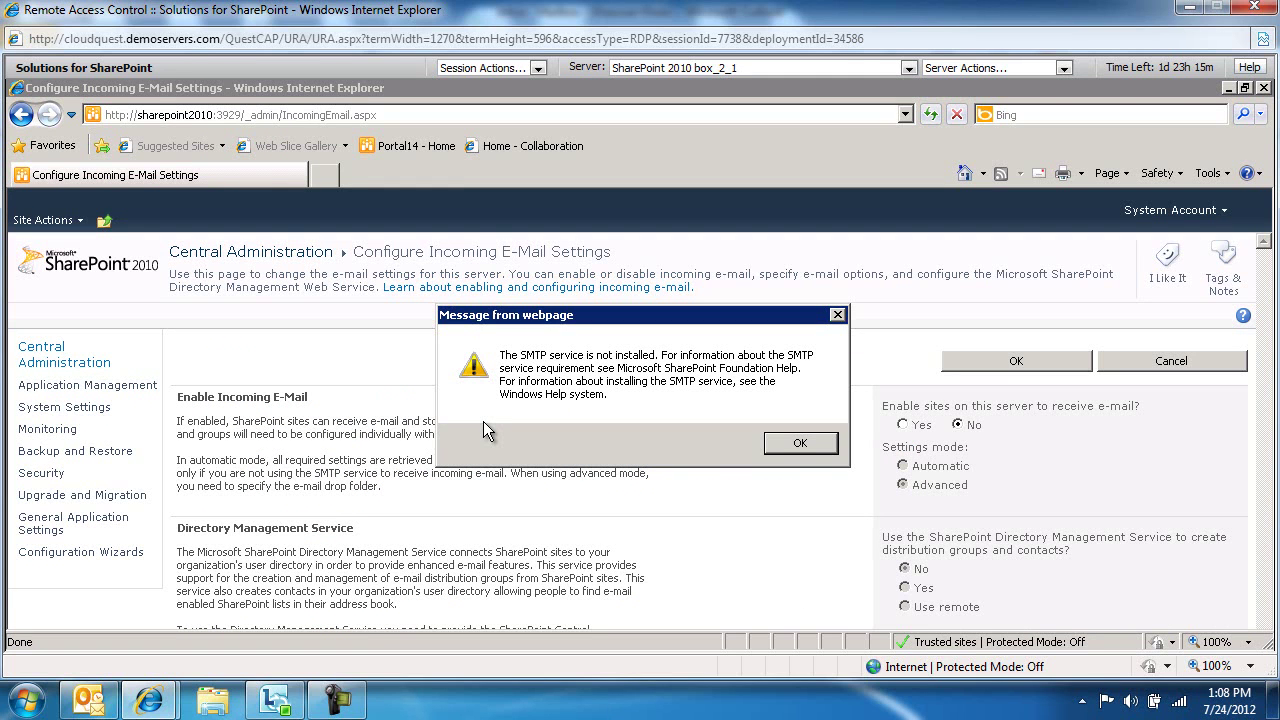
pyautogui.click(800, 443)
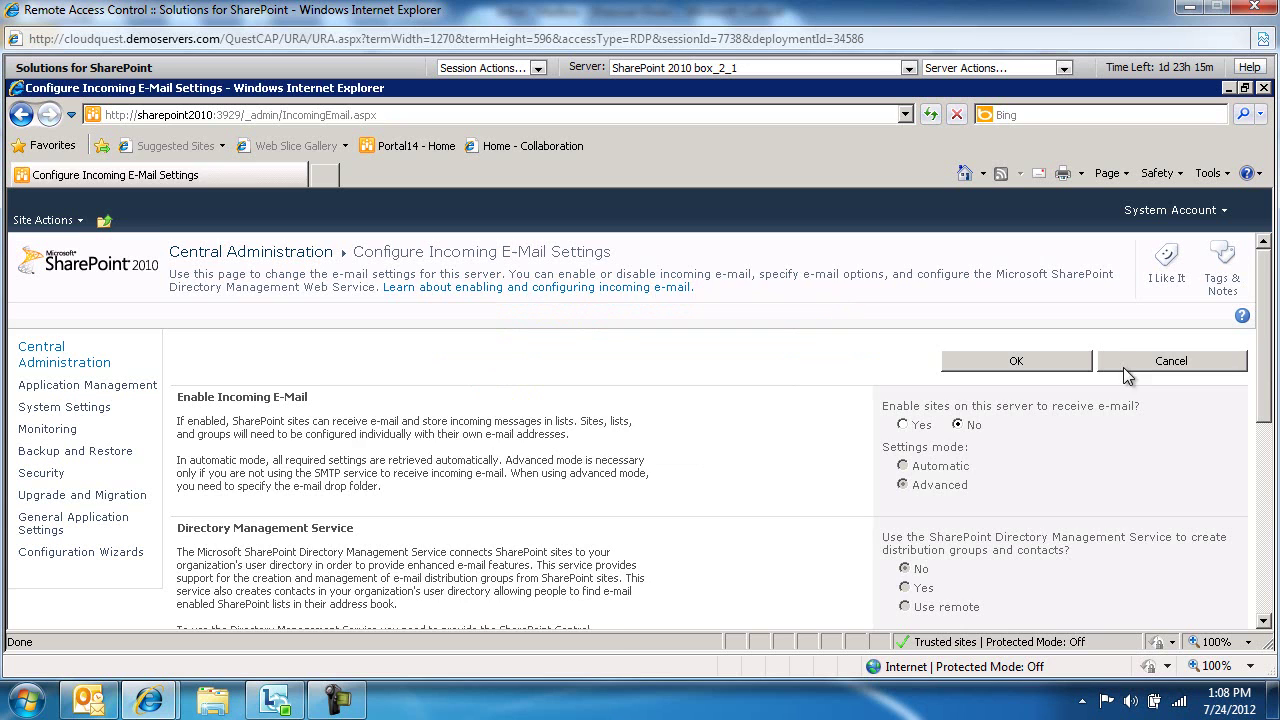
# Cancel the e-mail settings and open Server Manager's Features page via Start search 'server'
pyautogui.click(1143, 367)
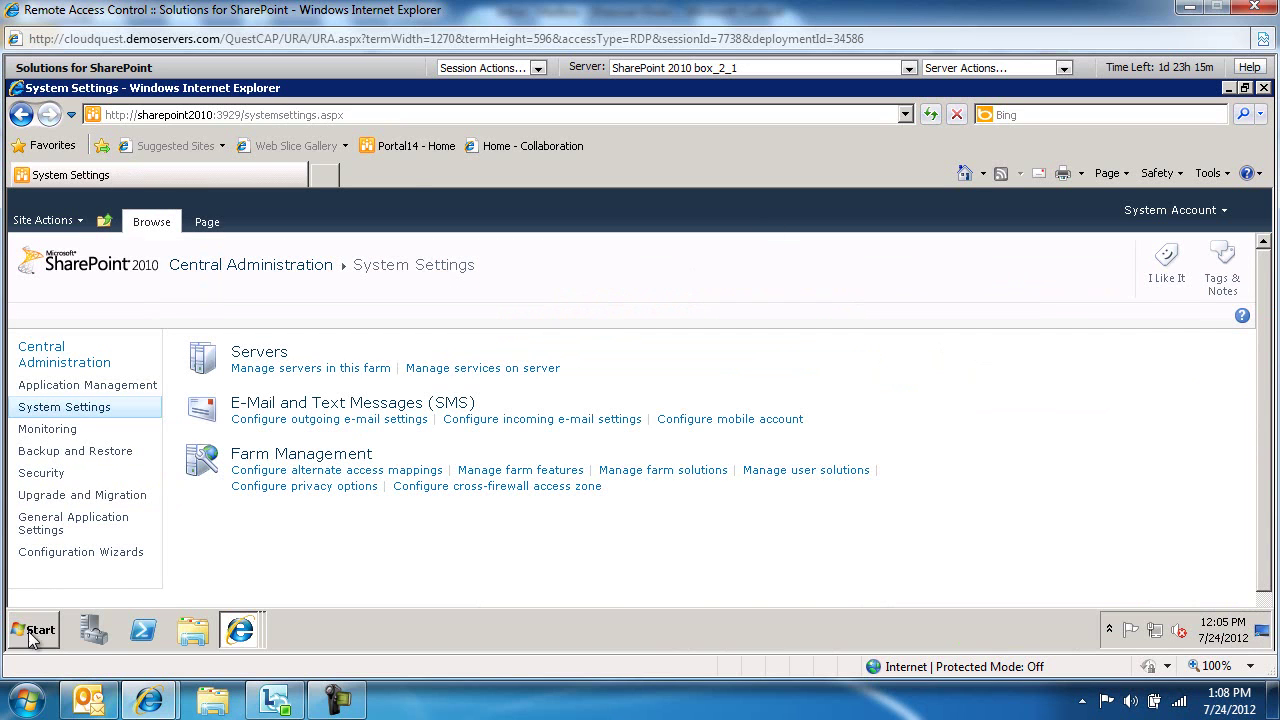
pyautogui.click(40, 626)
pyautogui.write('ser')
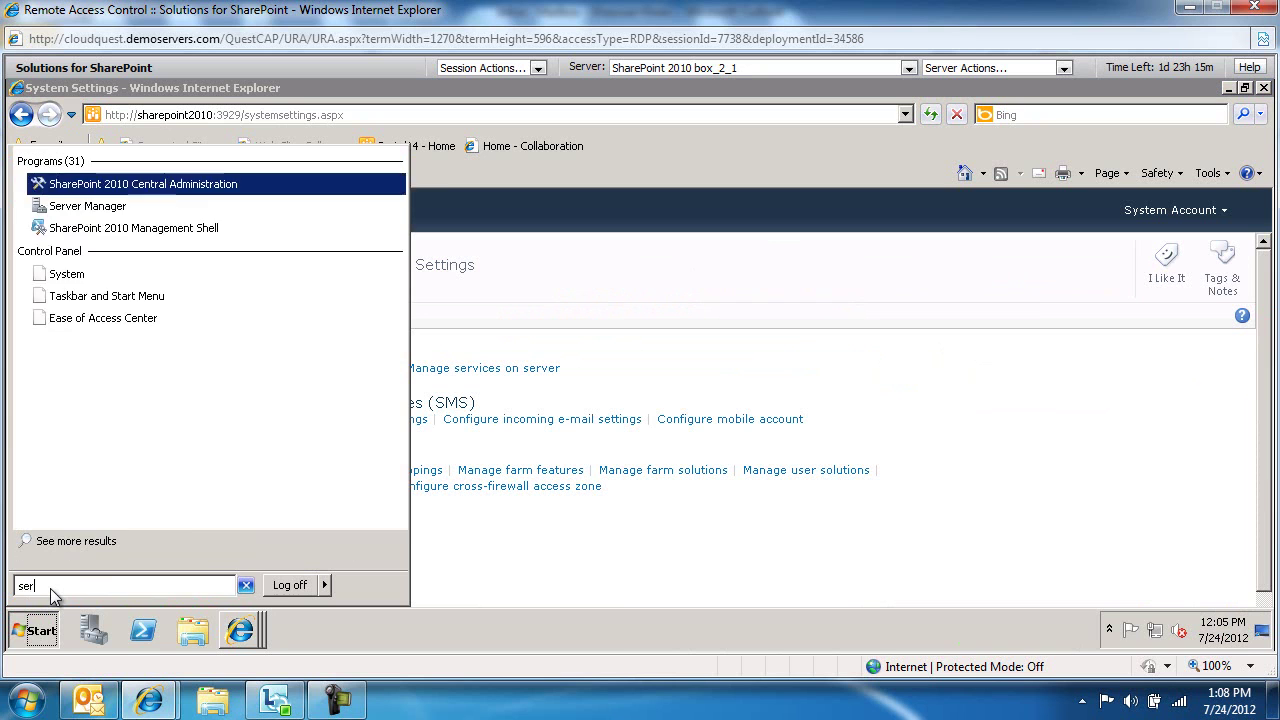
pyautogui.write('ver')
pyautogui.press('Return')
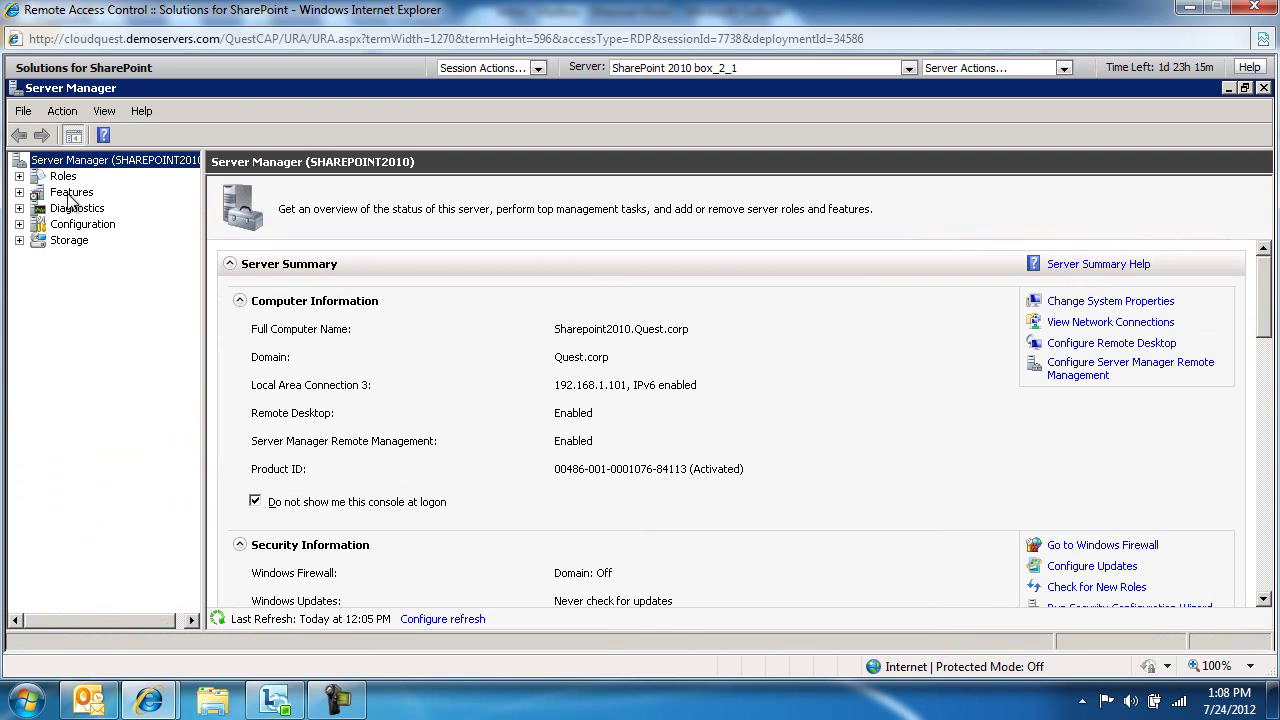
pyautogui.click(71, 193)
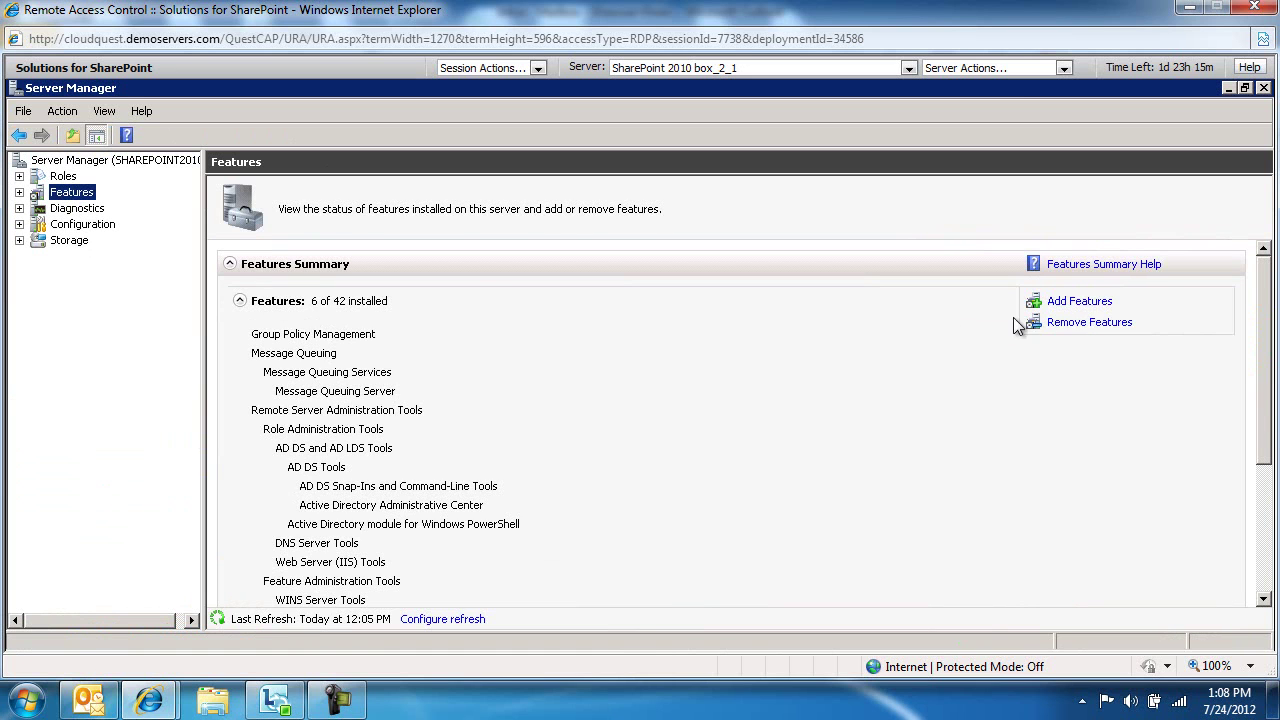
# Add and install the SMTP Server feature along with its required Web Server (IIS) role services
pyautogui.click(1070, 303)
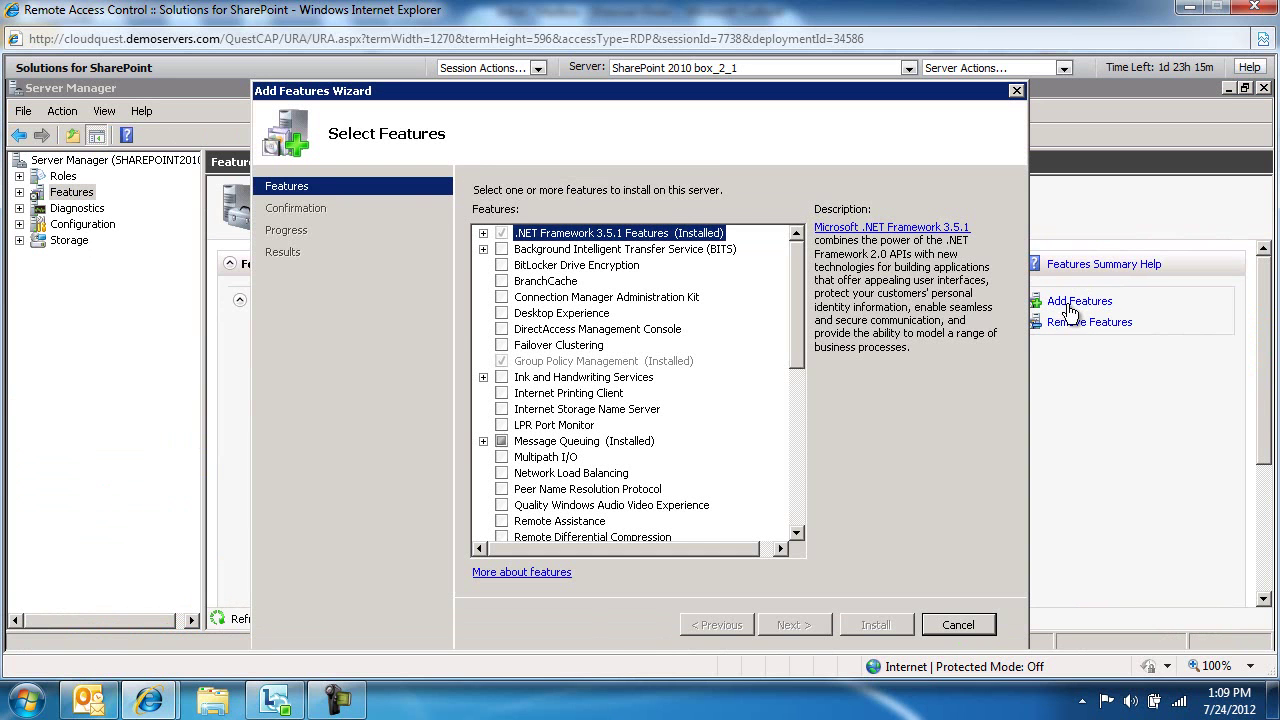
pyautogui.moveTo(800, 301); pyautogui.dragTo(796, 418)
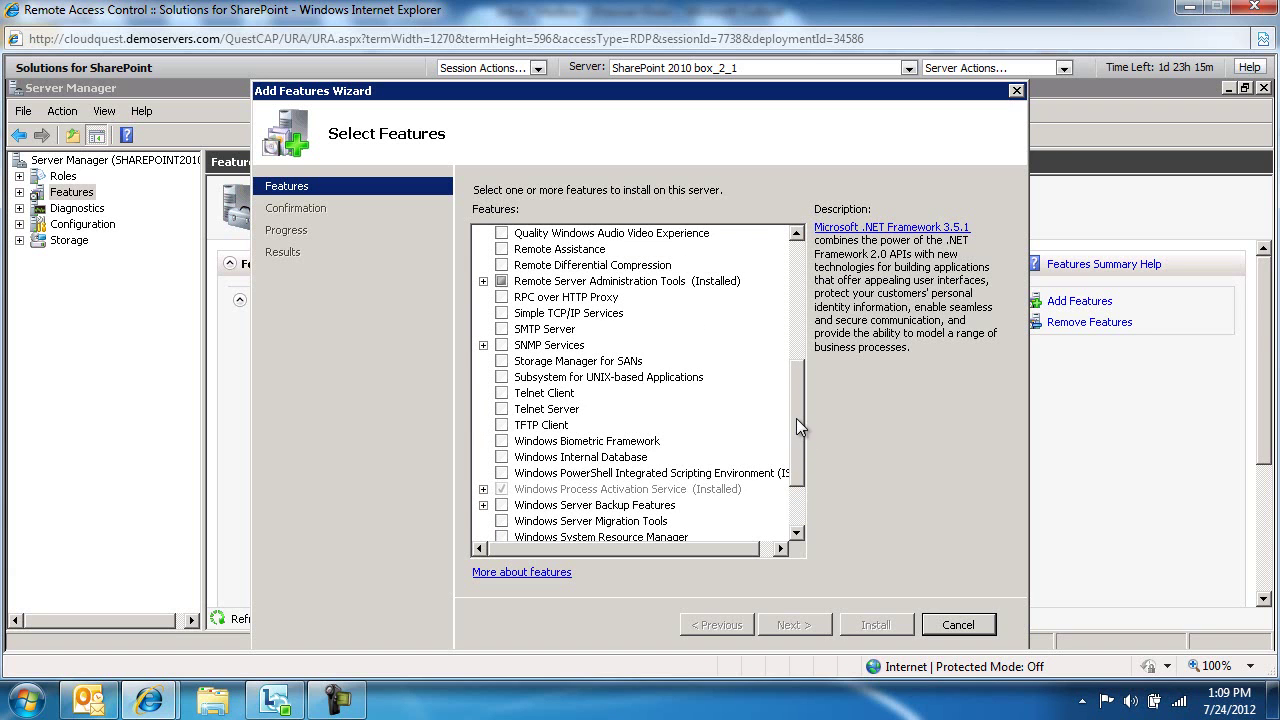
pyautogui.click(502, 329)
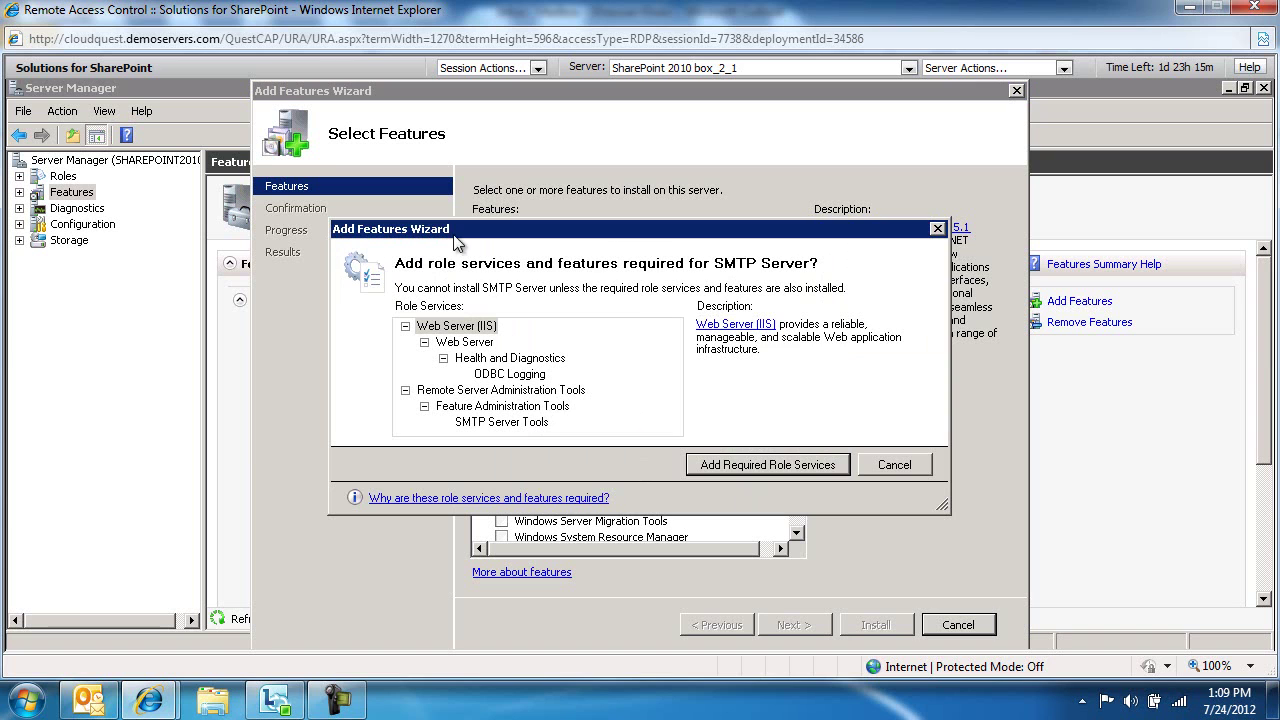
pyautogui.click(782, 464)
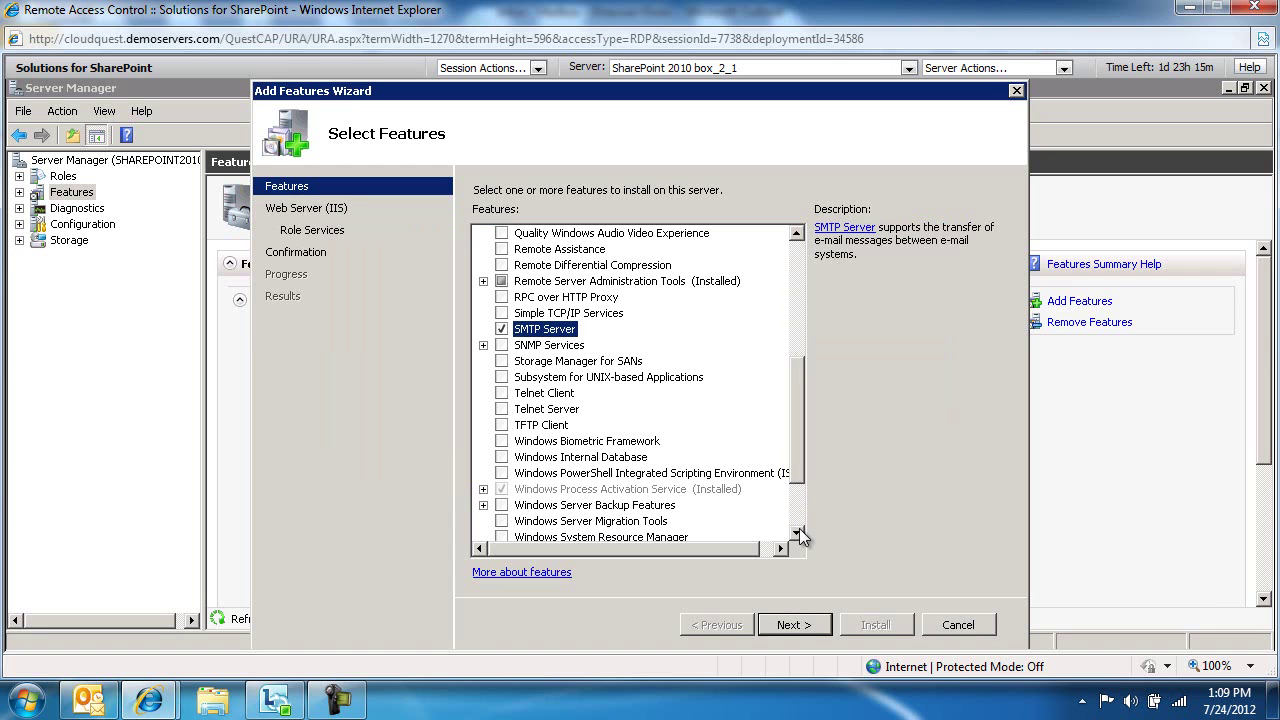
pyautogui.click(796, 624)
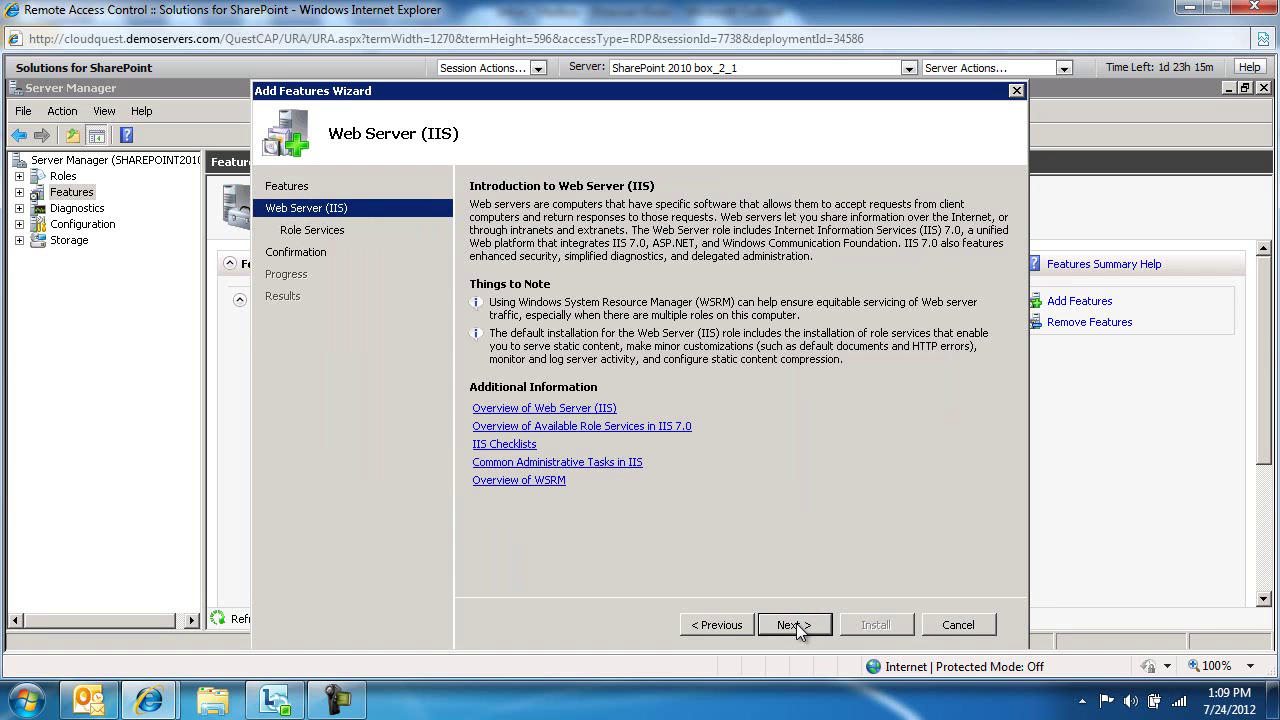
pyautogui.click(796, 624)
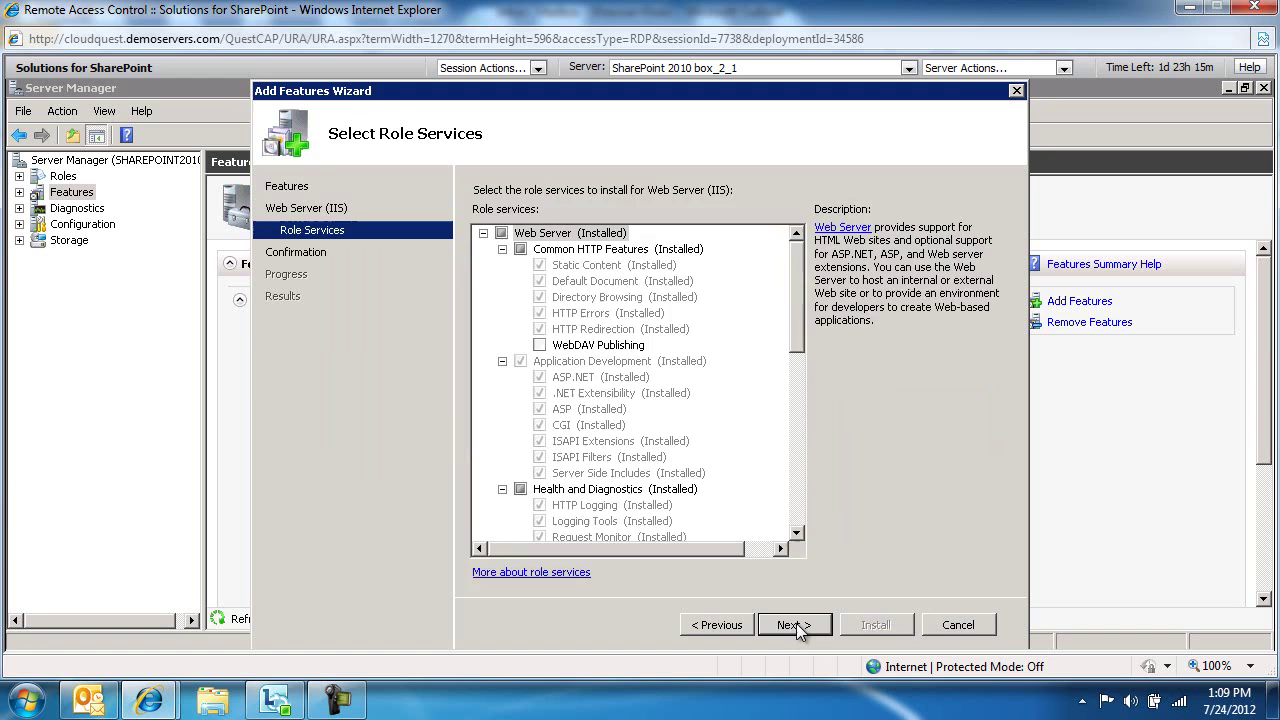
pyautogui.click(796, 624)
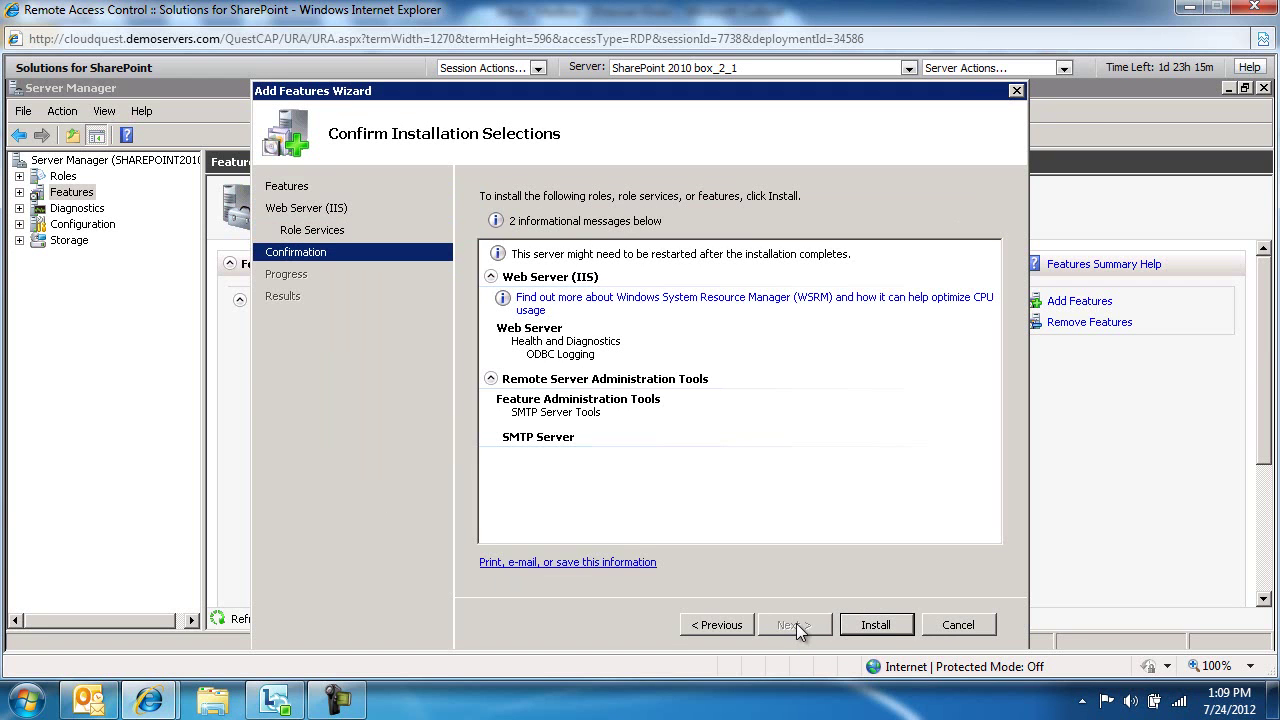
pyautogui.click(884, 625)
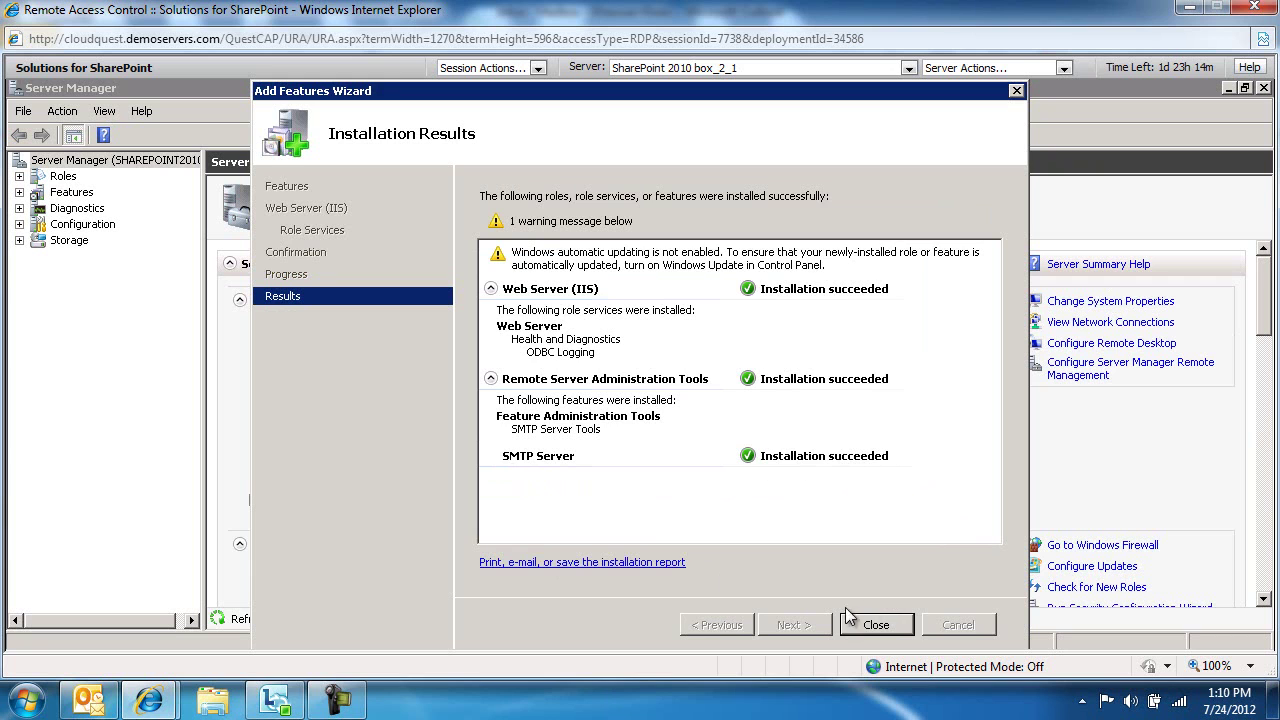
pyautogui.click(876, 625)
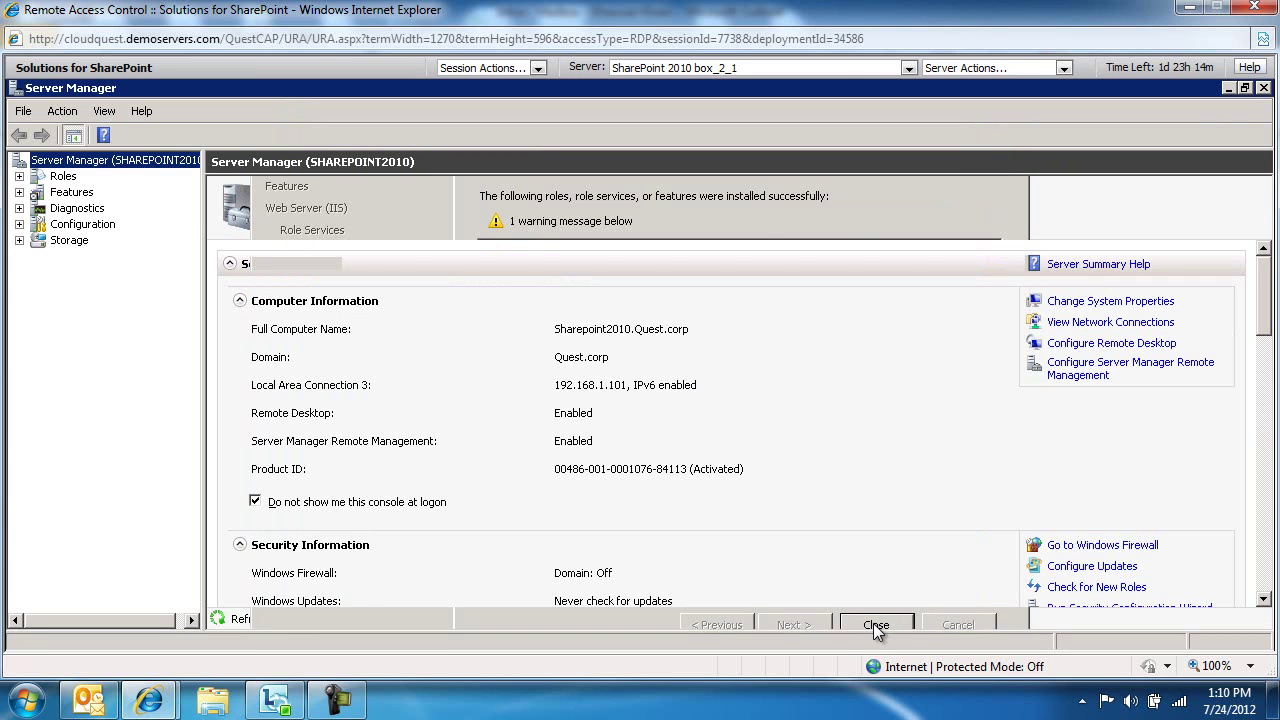
# Close Server Manager and reopen Configure incoming e-mail settings, now without the SMTP warning
pyautogui.click(1263, 88)
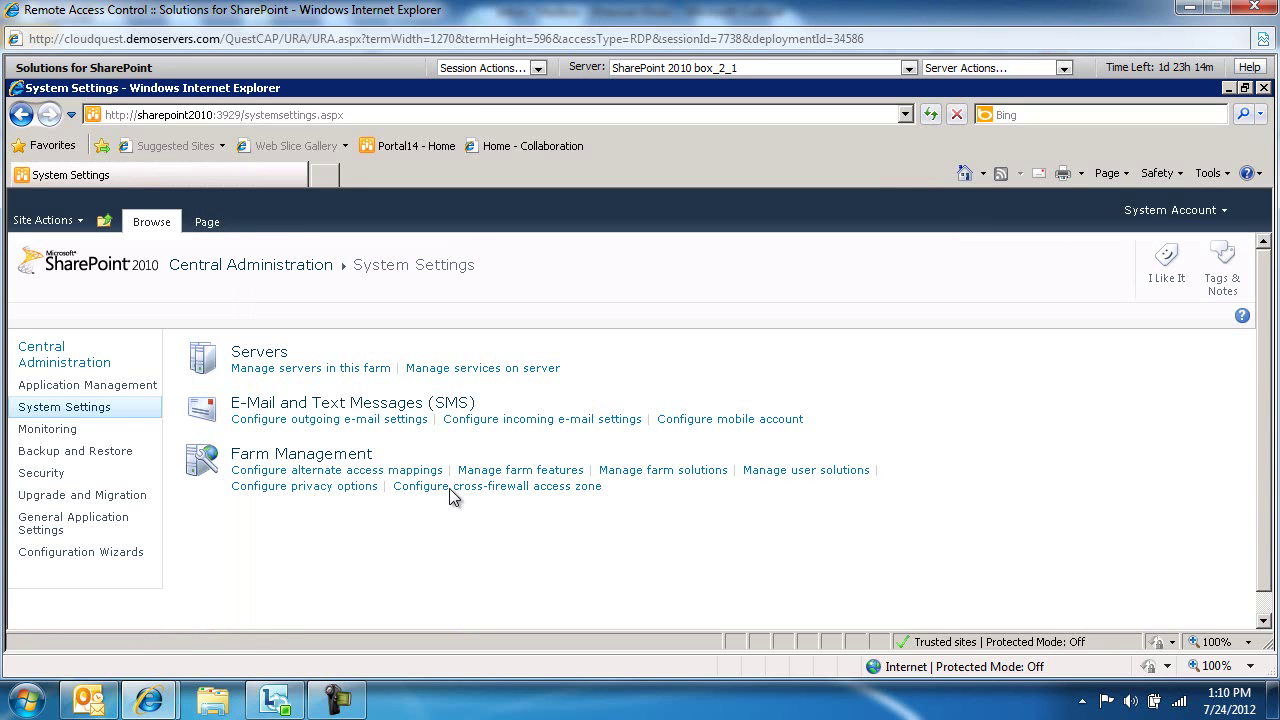
pyautogui.click(508, 420)
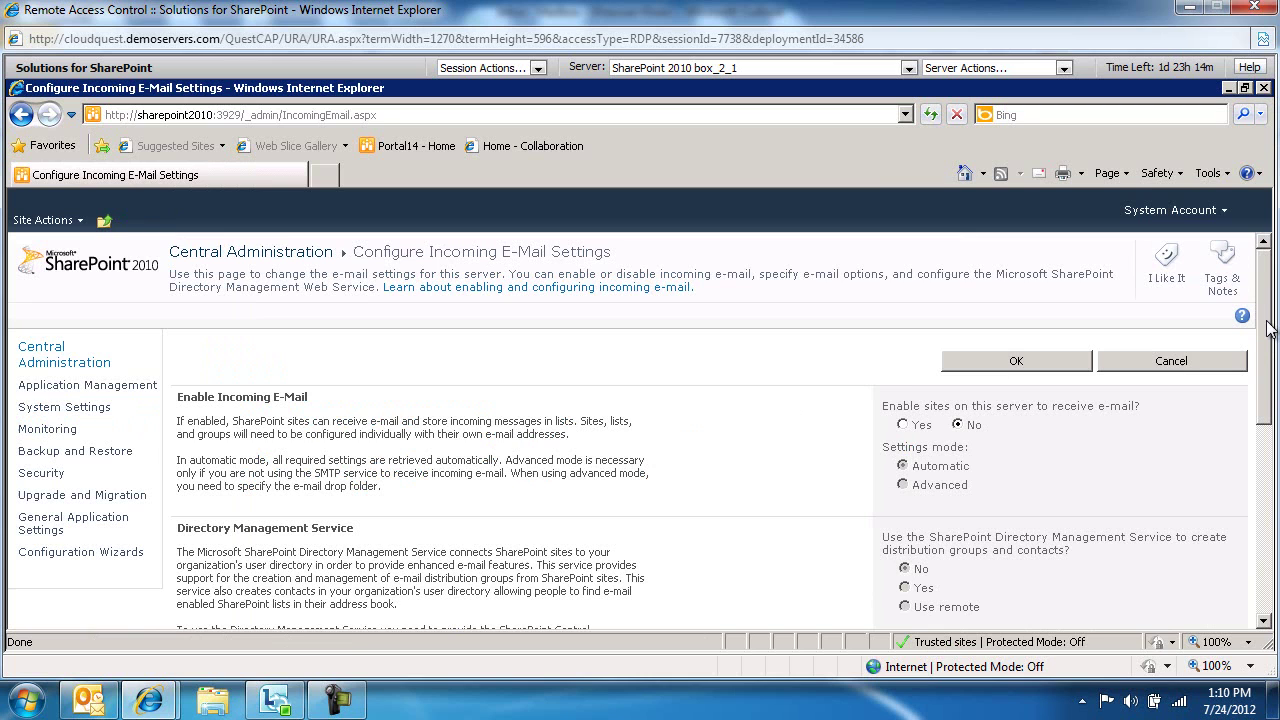
pyautogui.moveTo(1268, 328); pyautogui.dragTo(1268, 335)
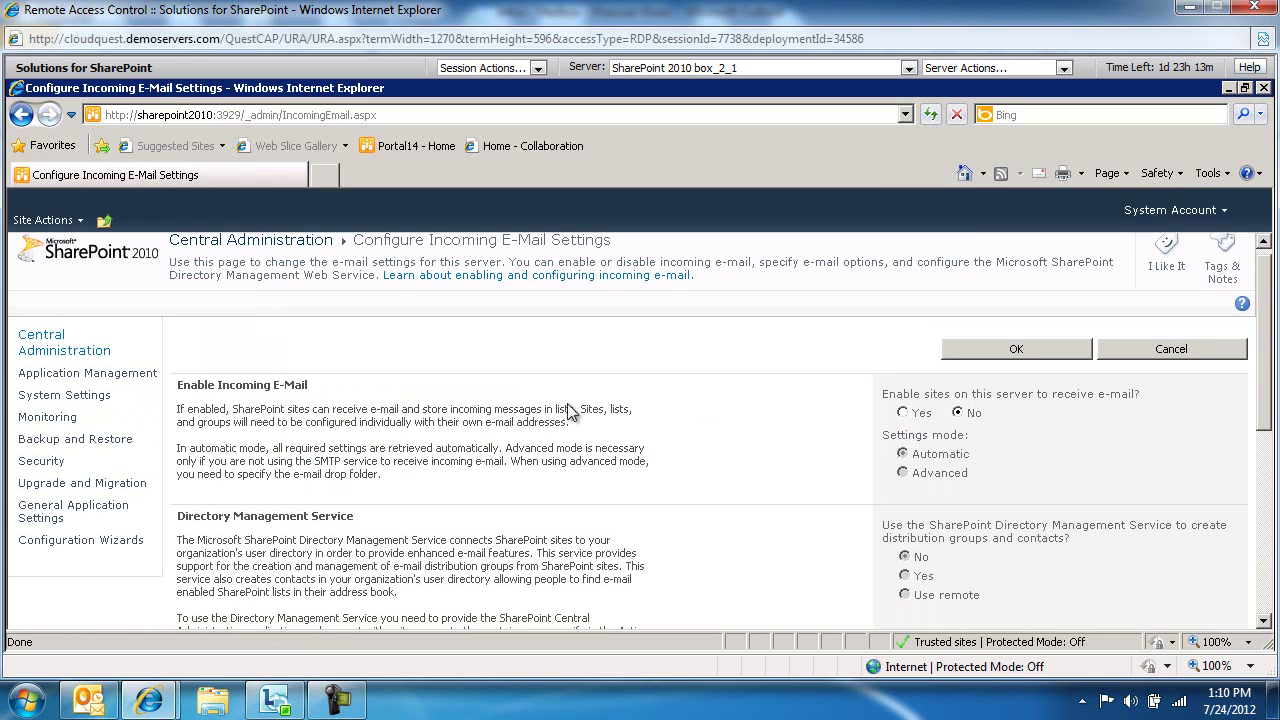
# Enable incoming e-mail for sites in Automatic mode, with display address Sharepoint2010.Quest.corp
pyautogui.click(903, 414)
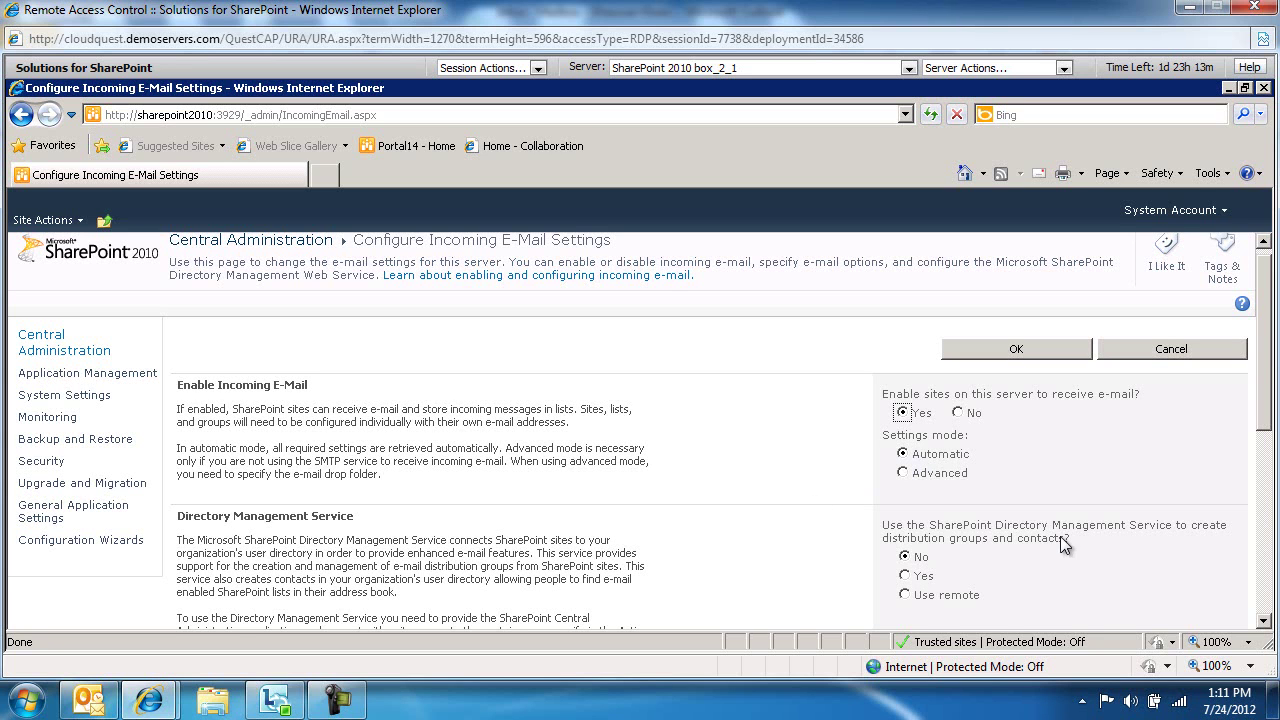
pyautogui.moveTo(1267, 422); pyautogui.dragTo(1267, 464)
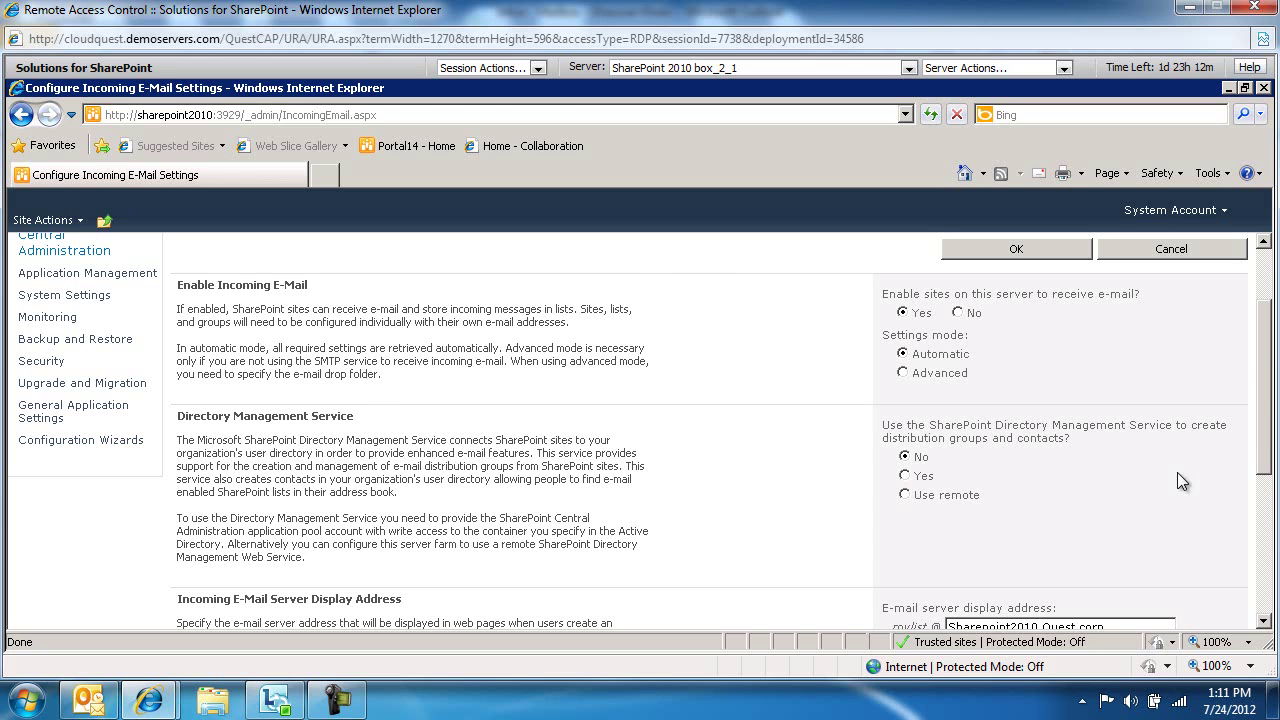
pyautogui.moveTo(1266, 442); pyautogui.dragTo(1273, 517)
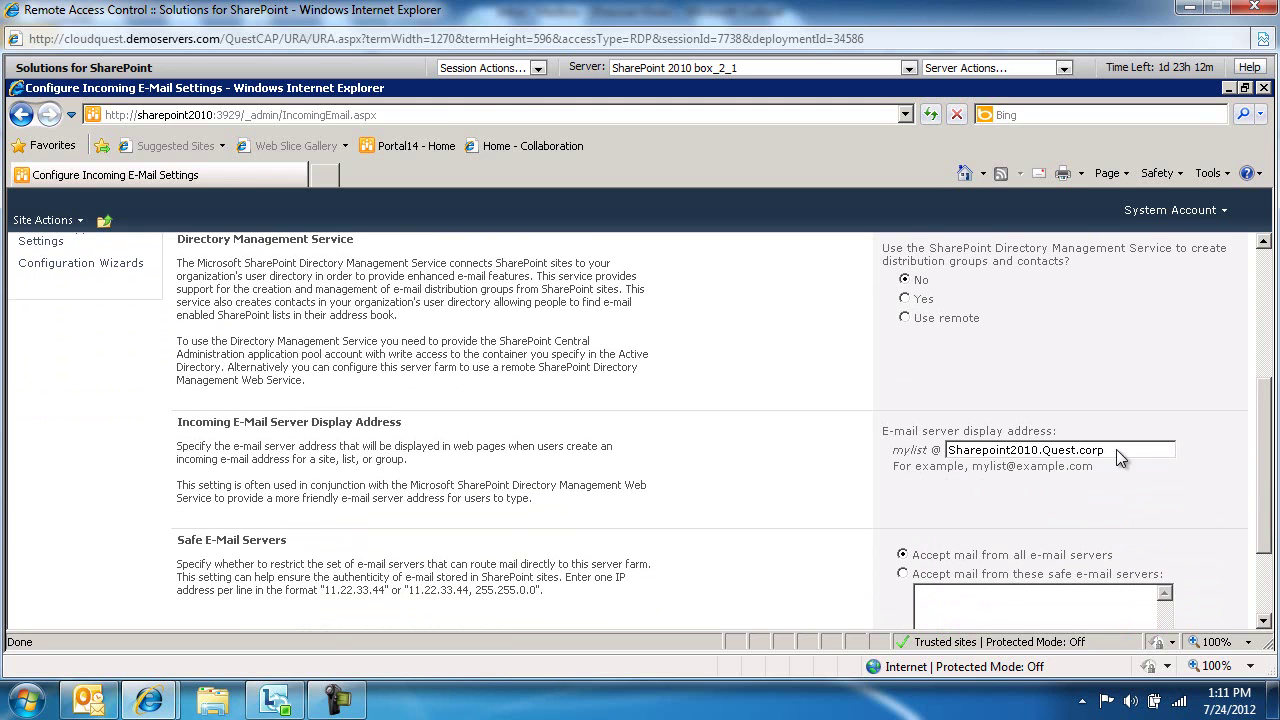
# Copy the server display address Sharepoint2010.Quest.corp and paste it into a new Notepad window
pyautogui.moveTo(1116, 449); pyautogui.dragTo(930, 462)
pyautogui.hotkey('ctrl', 'c')
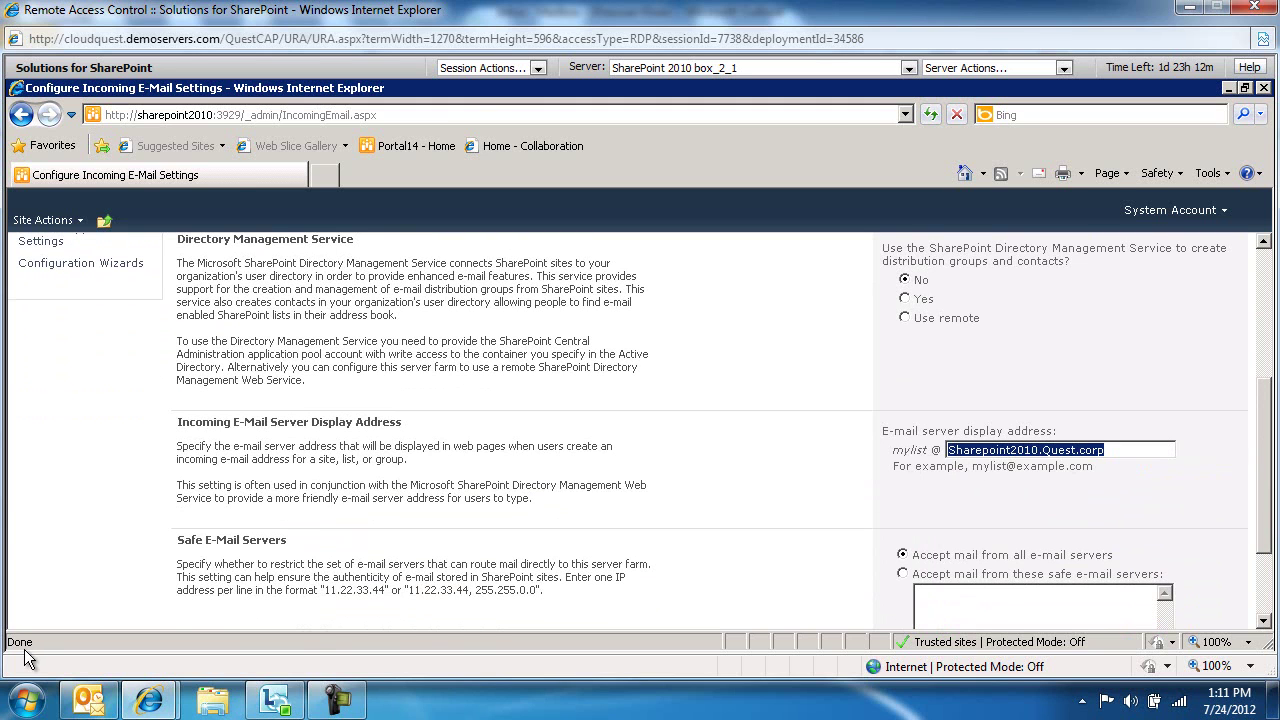
pyautogui.click(38, 630)
pyautogui.write('notepad')
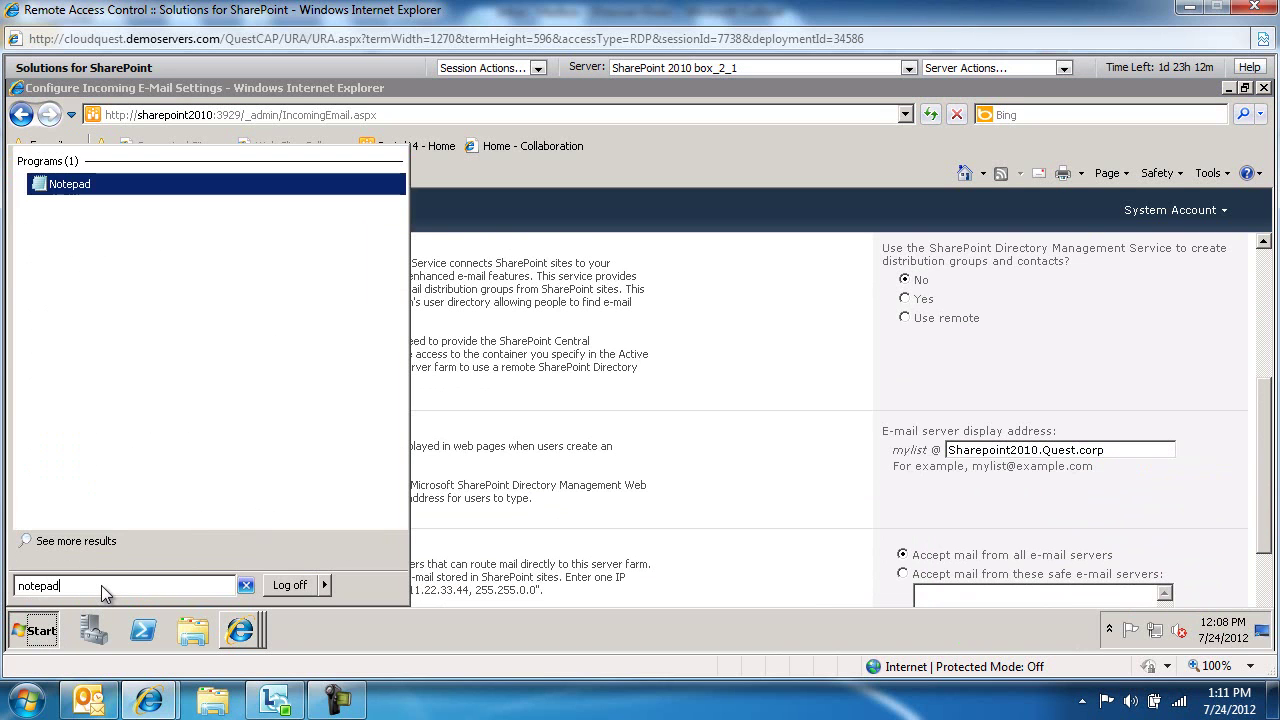
pyautogui.press('Return')
pyautogui.hotkey('ctrl', 'v')
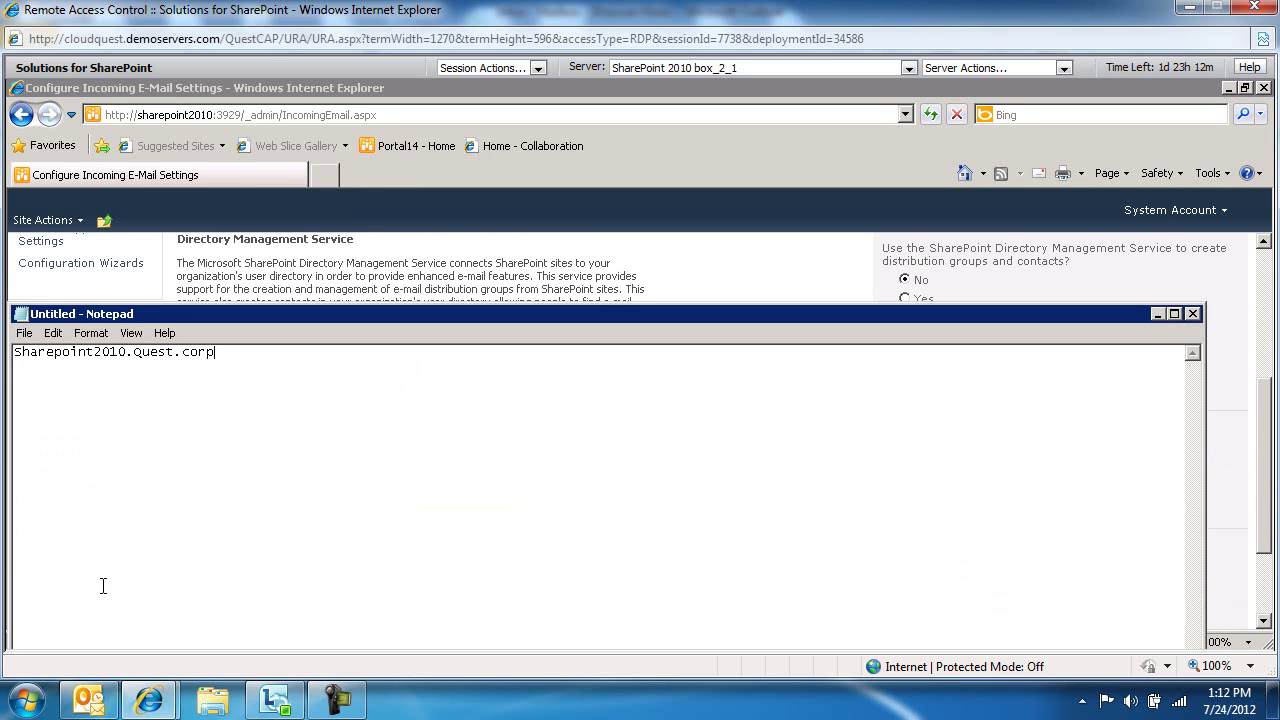
# Return to Central Administration and save the incoming e-mail settings with OK
pyautogui.click(679, 277)
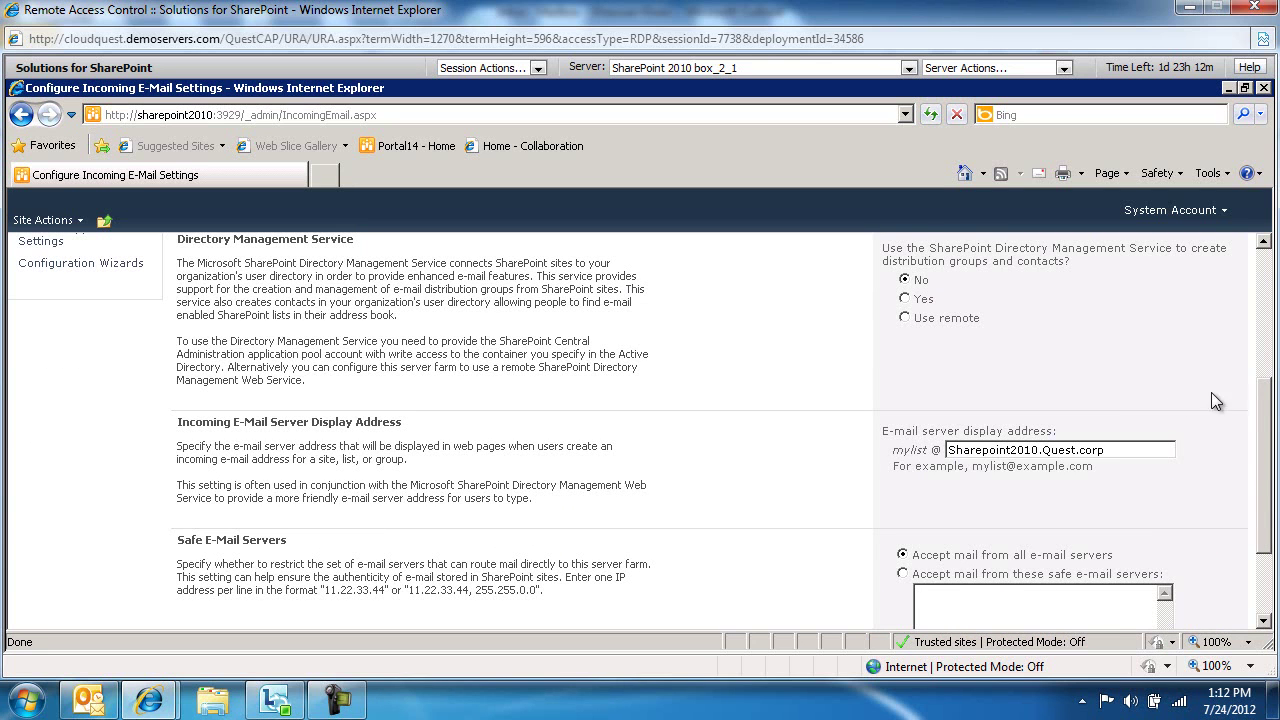
pyautogui.moveTo(1262, 397); pyautogui.dragTo(1273, 485)
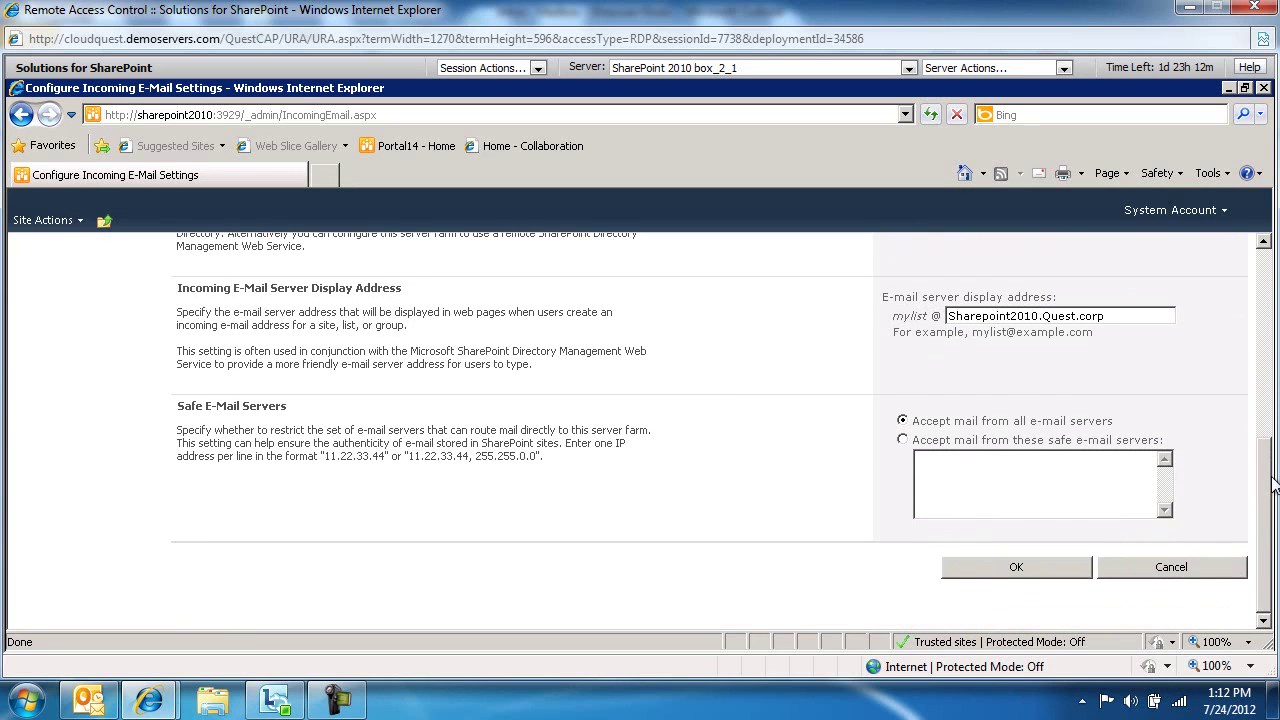
pyautogui.click(1016, 567)
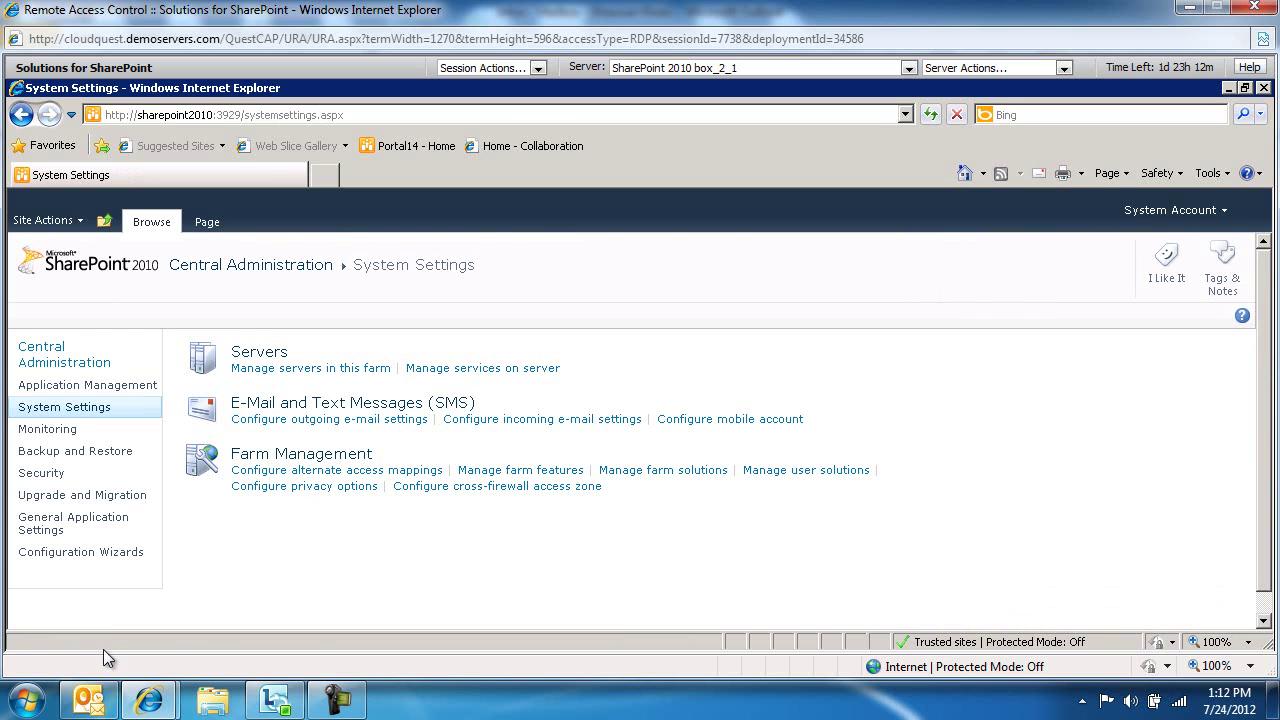
pyautogui.moveTo(104, 649)
pyautogui.click(240, 630)
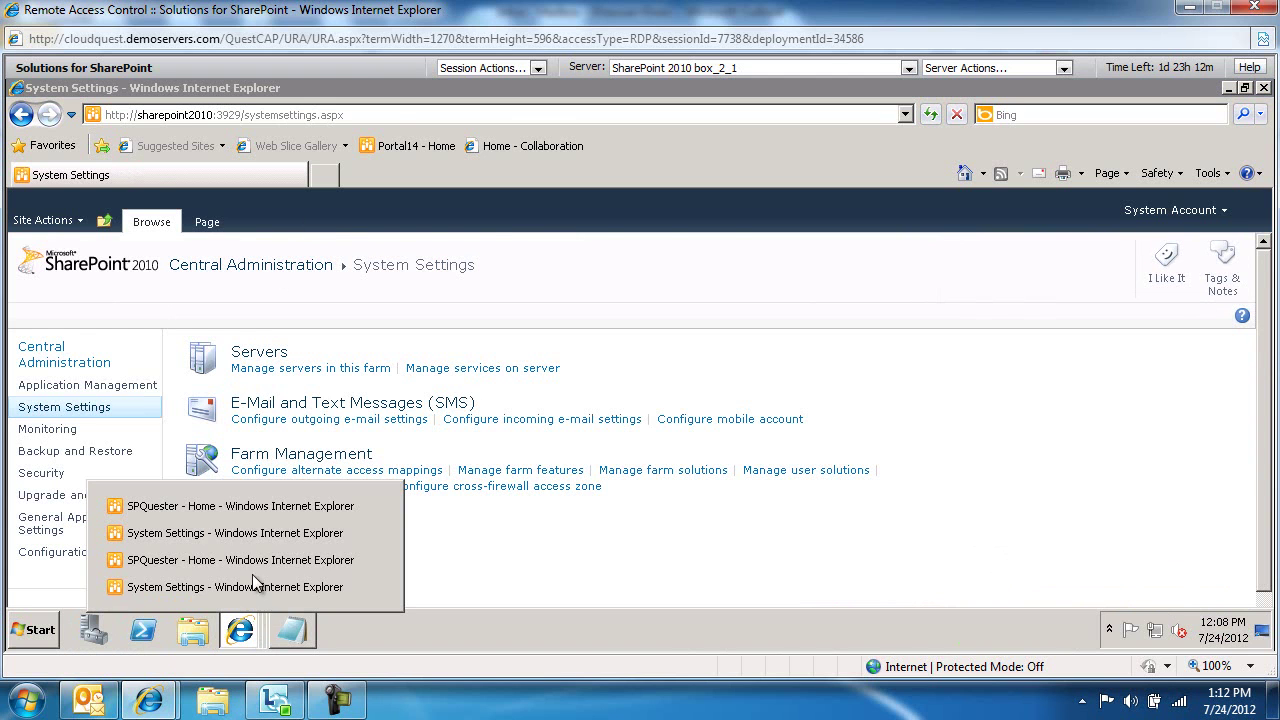
# Switch to the SPQuester home page, open Shared Documents, and show the Library ribbon commands
pyautogui.click(251, 508)
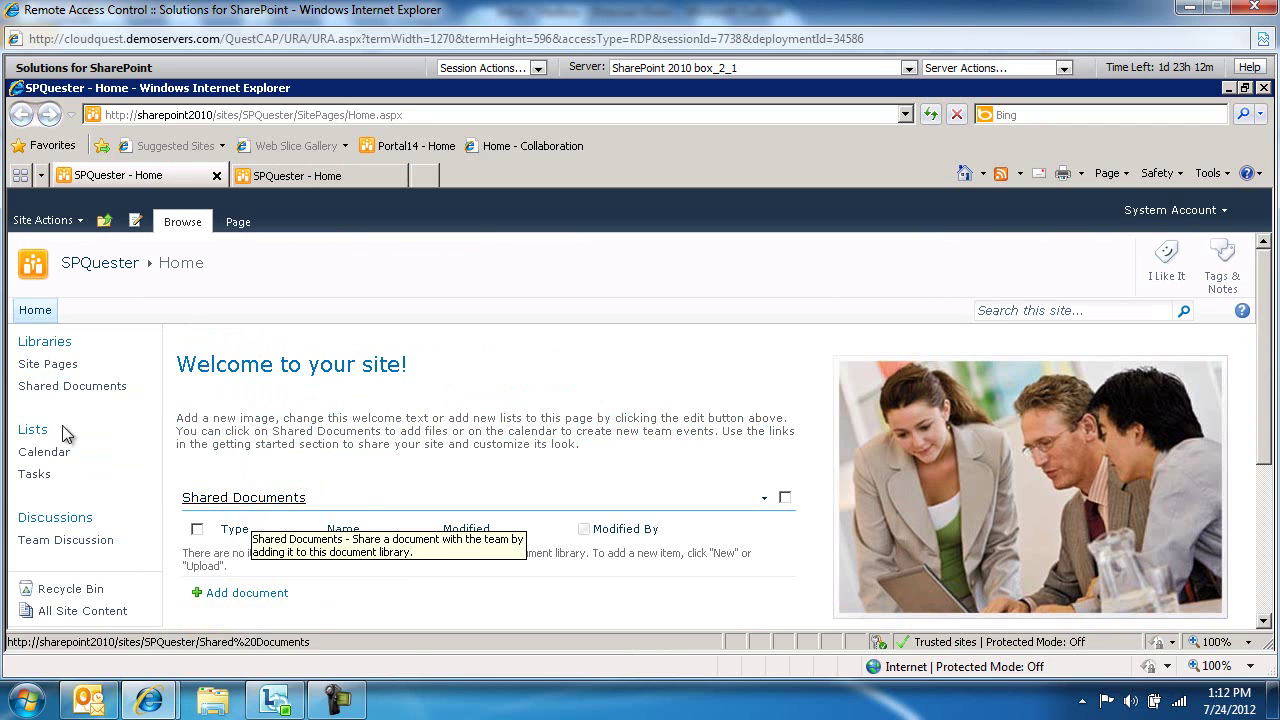
pyautogui.click(56, 385)
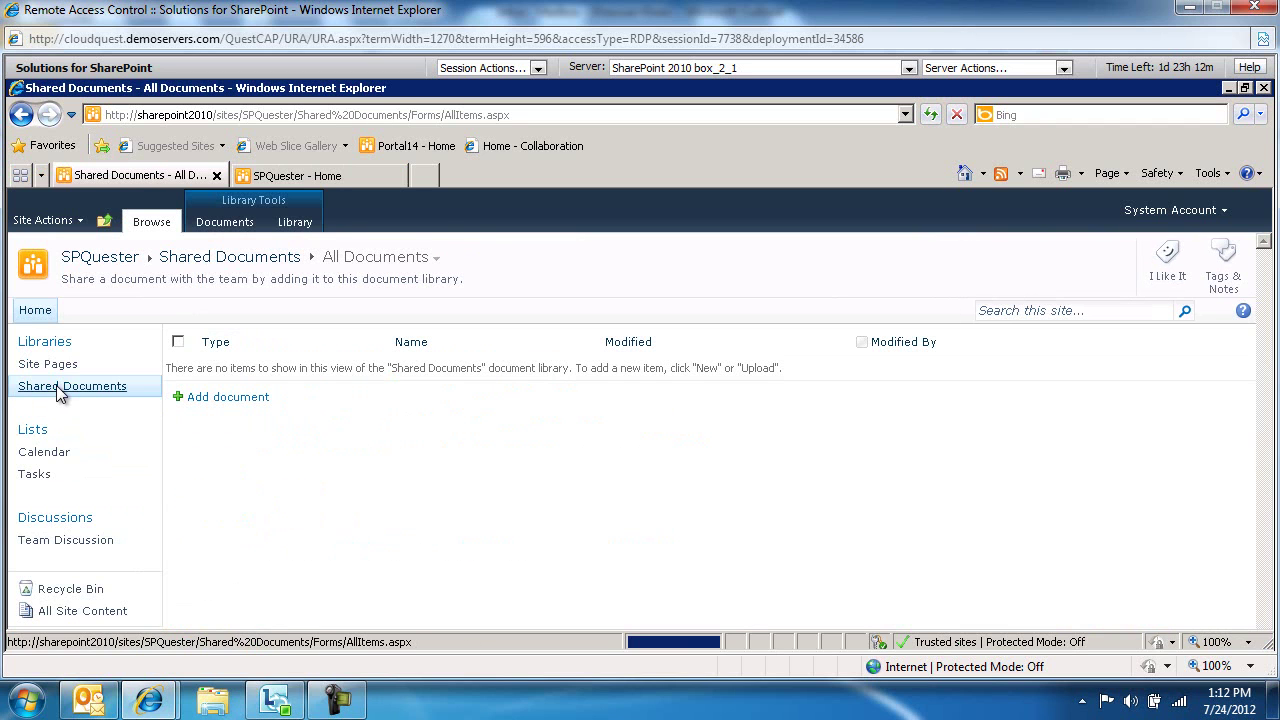
pyautogui.click(298, 224)
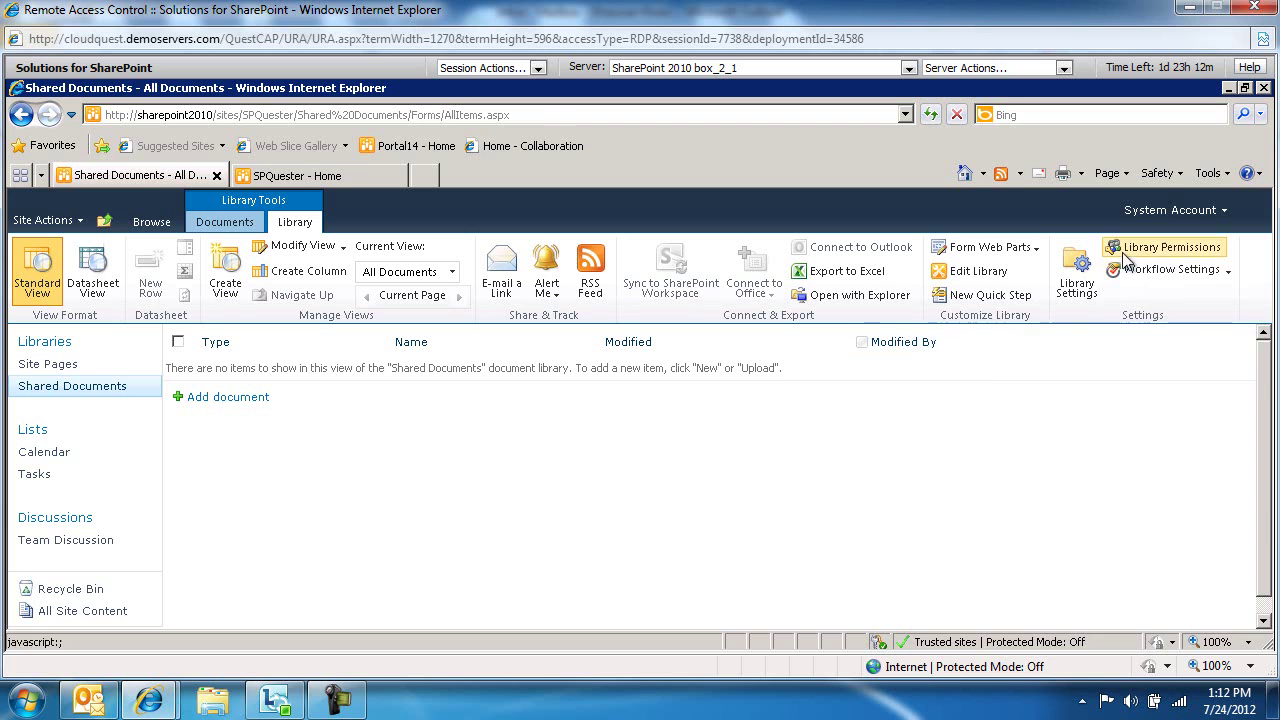
# In Shared Documents library settings, allow incoming e-mail with address name SharedDocs, then select it
pyautogui.click(1080, 286)
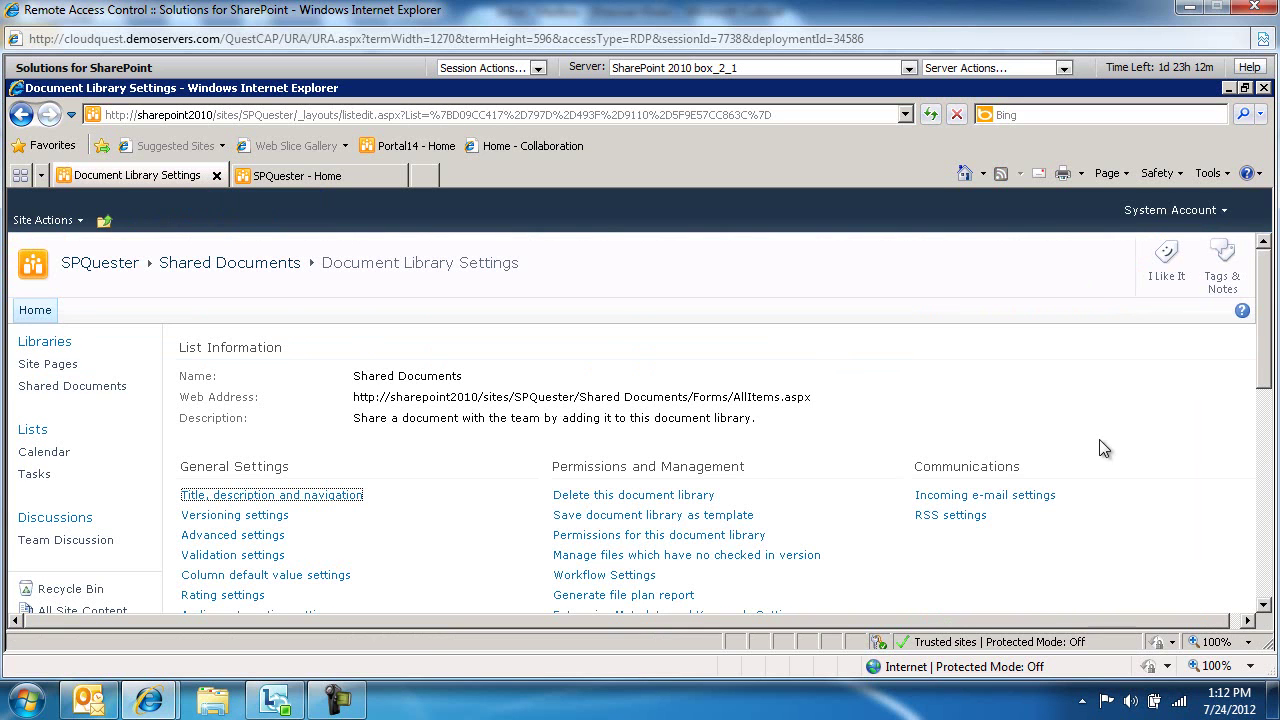
pyautogui.click(1016, 500)
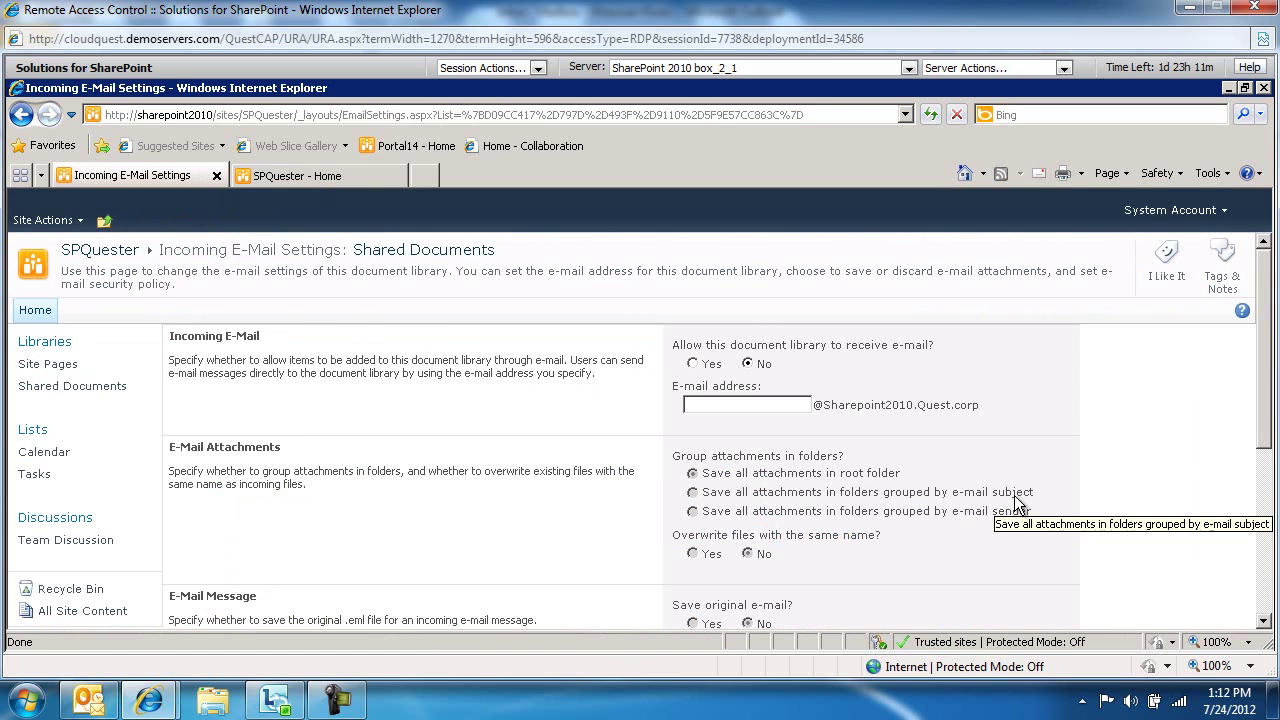
pyautogui.scroll(-1, 1016, 500)
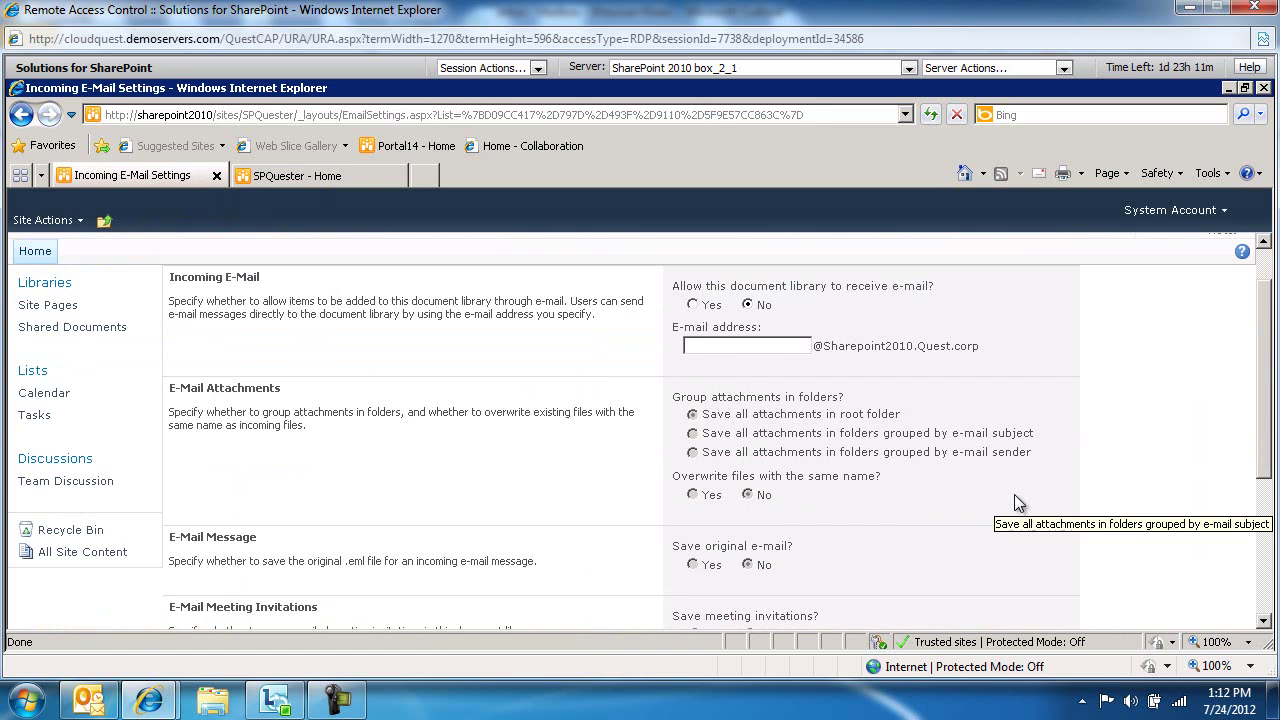
pyautogui.click(693, 305)
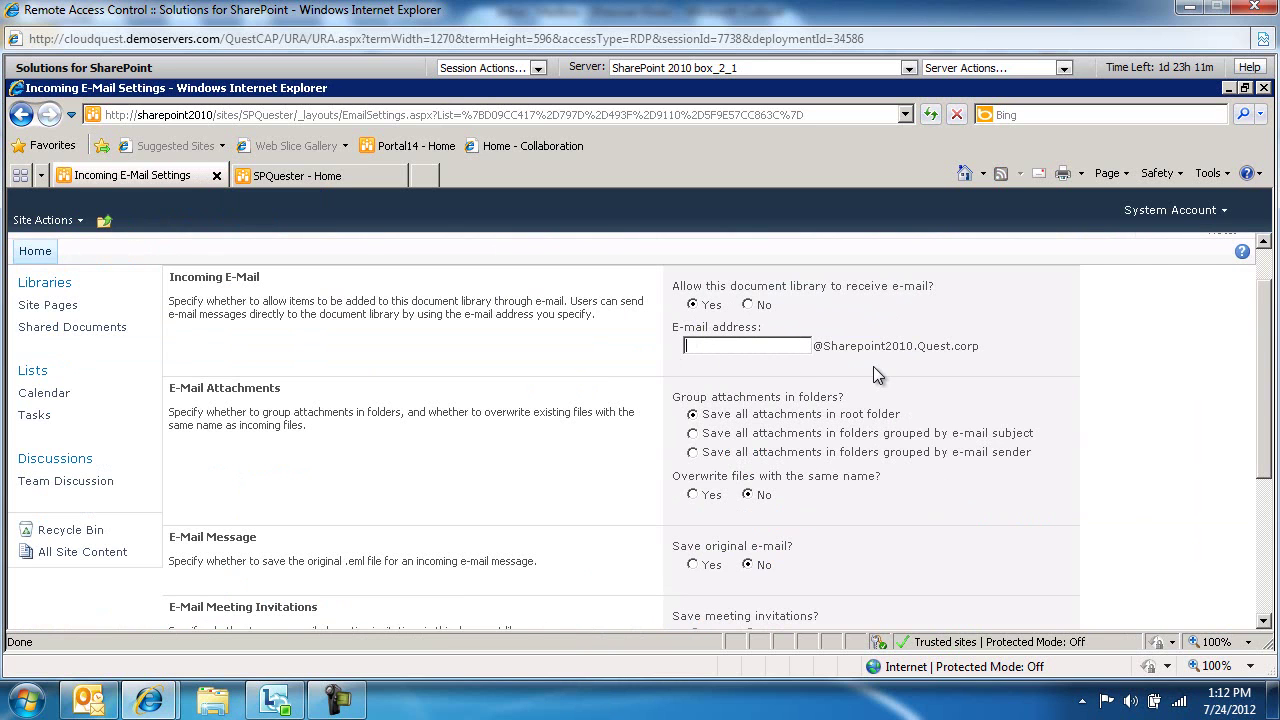
pyautogui.write('SharedDocs')
pyautogui.hotkey('ctrl', 'a')
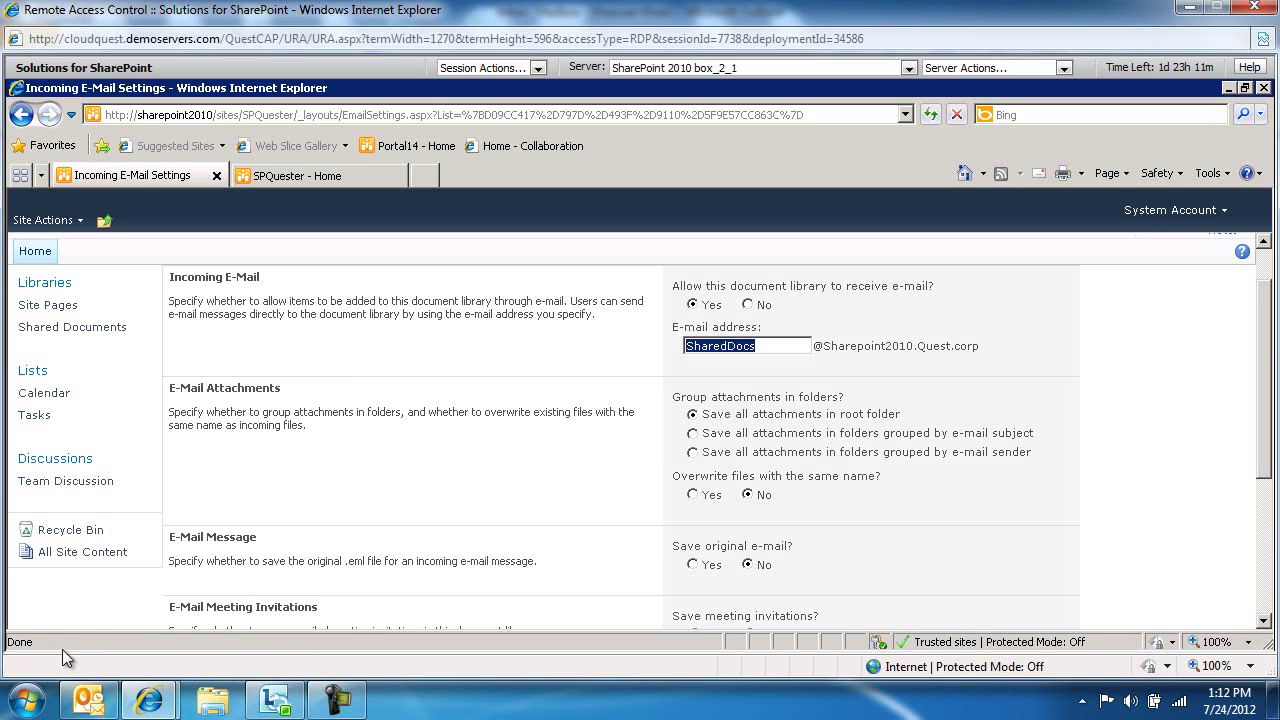
pyautogui.moveTo(62, 644)
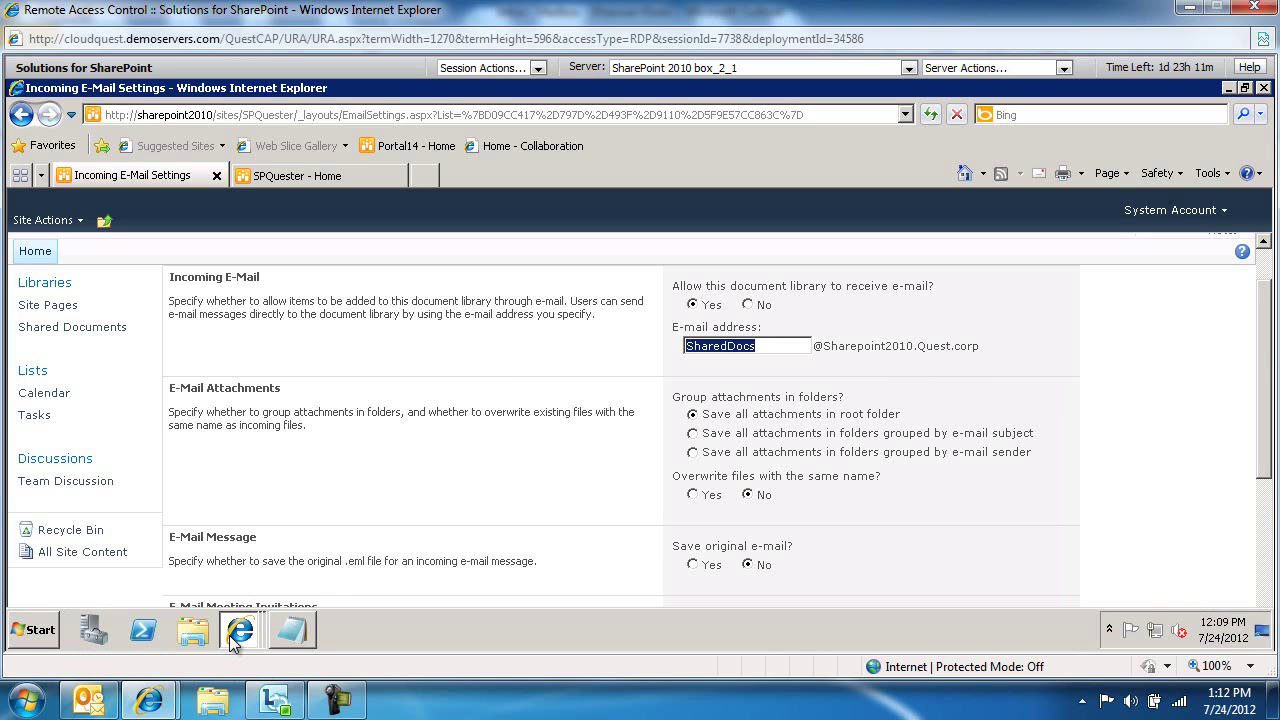
pyautogui.click(292, 630)
pyautogui.press('Home')
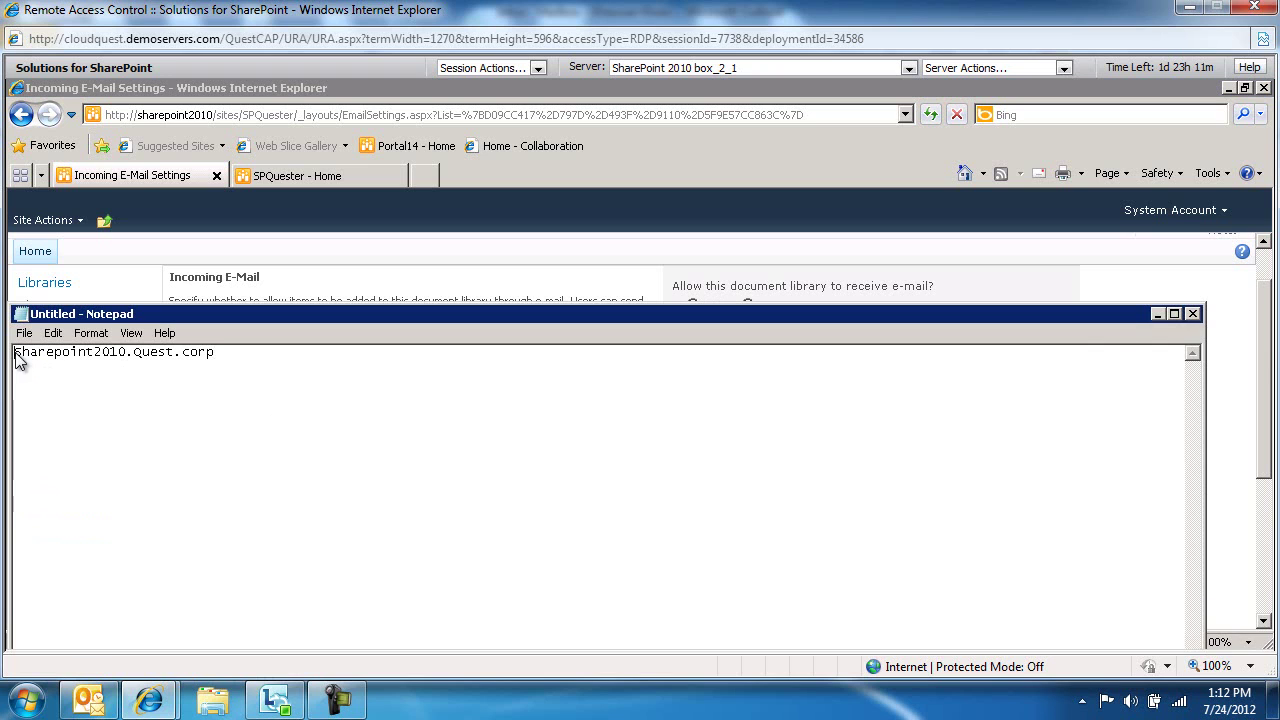
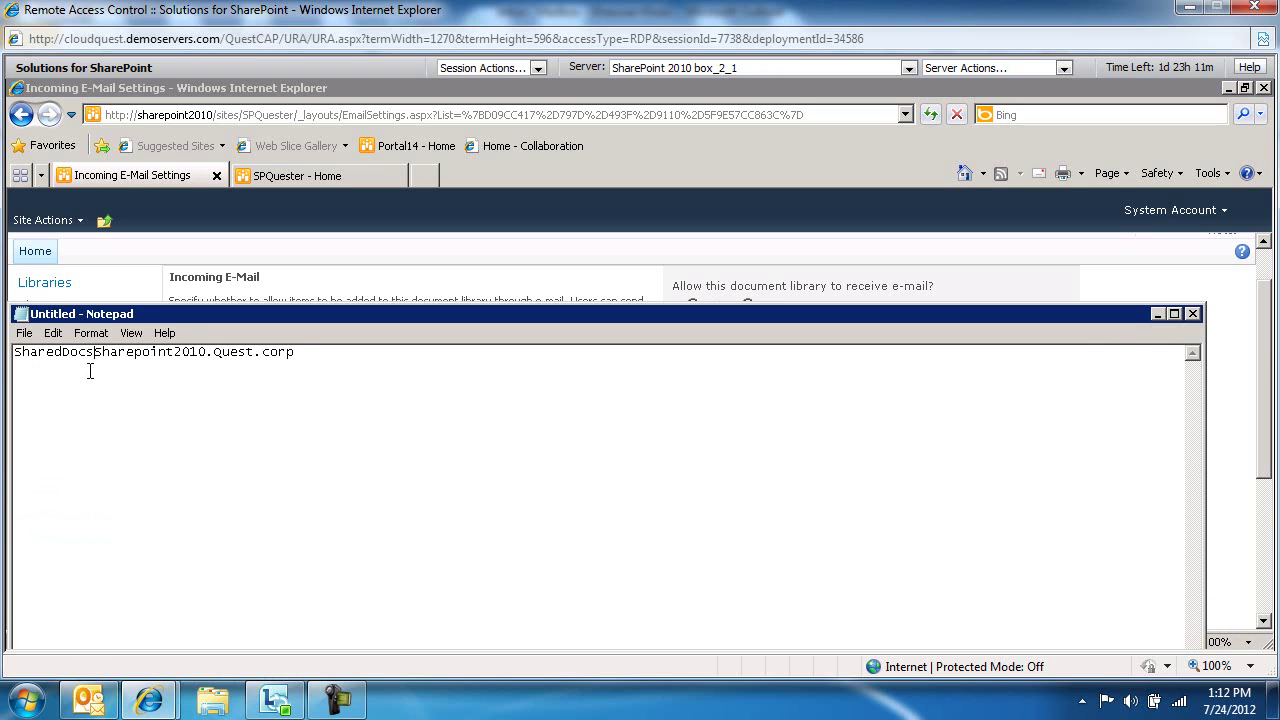
pyautogui.moveTo(303, 352); pyautogui.dragTo(14, 354)
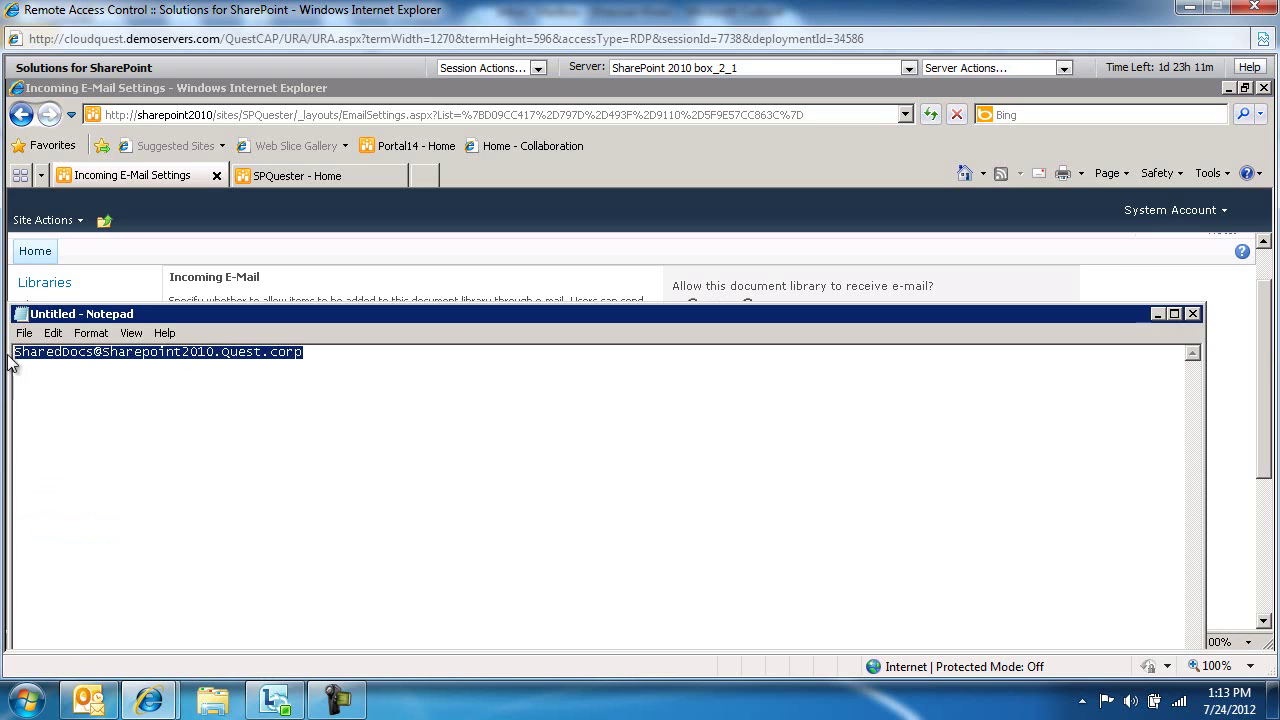
pyautogui.click(1265, 307)
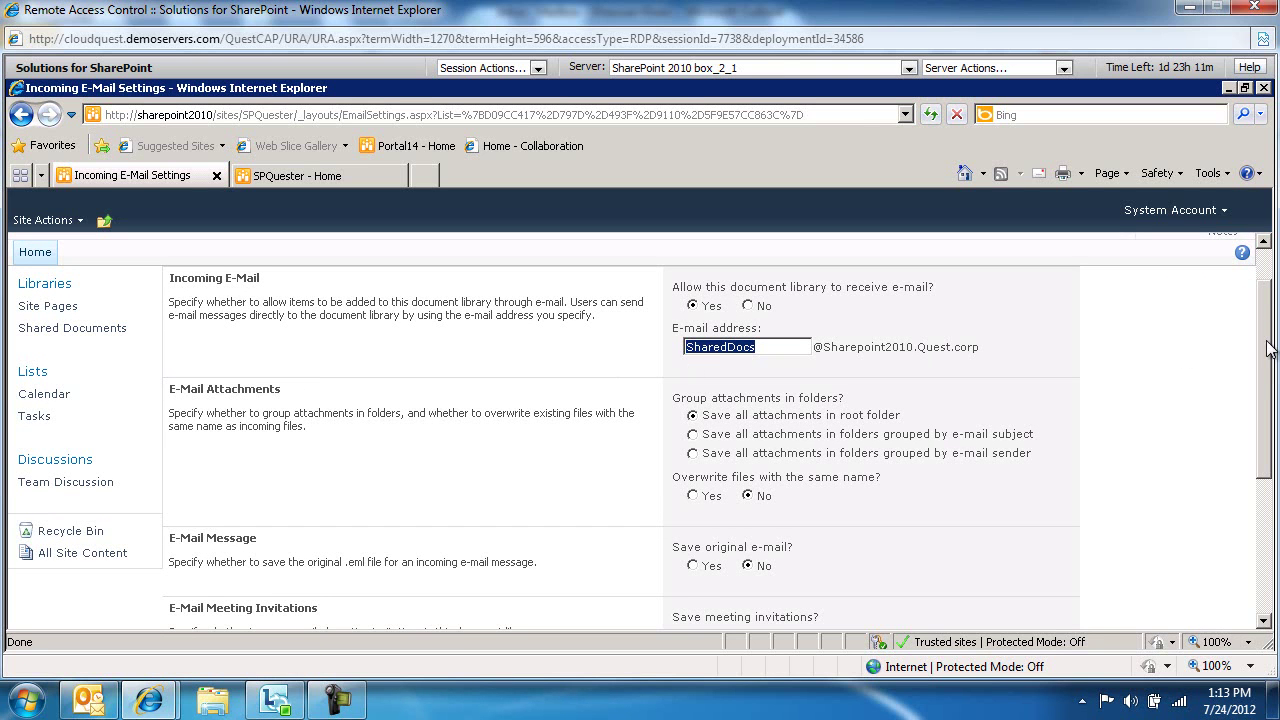
# Set Save original e-mail to Yes and save the library's incoming e-mail settings
pyautogui.moveTo(1265, 348); pyautogui.dragTo(1267, 383)
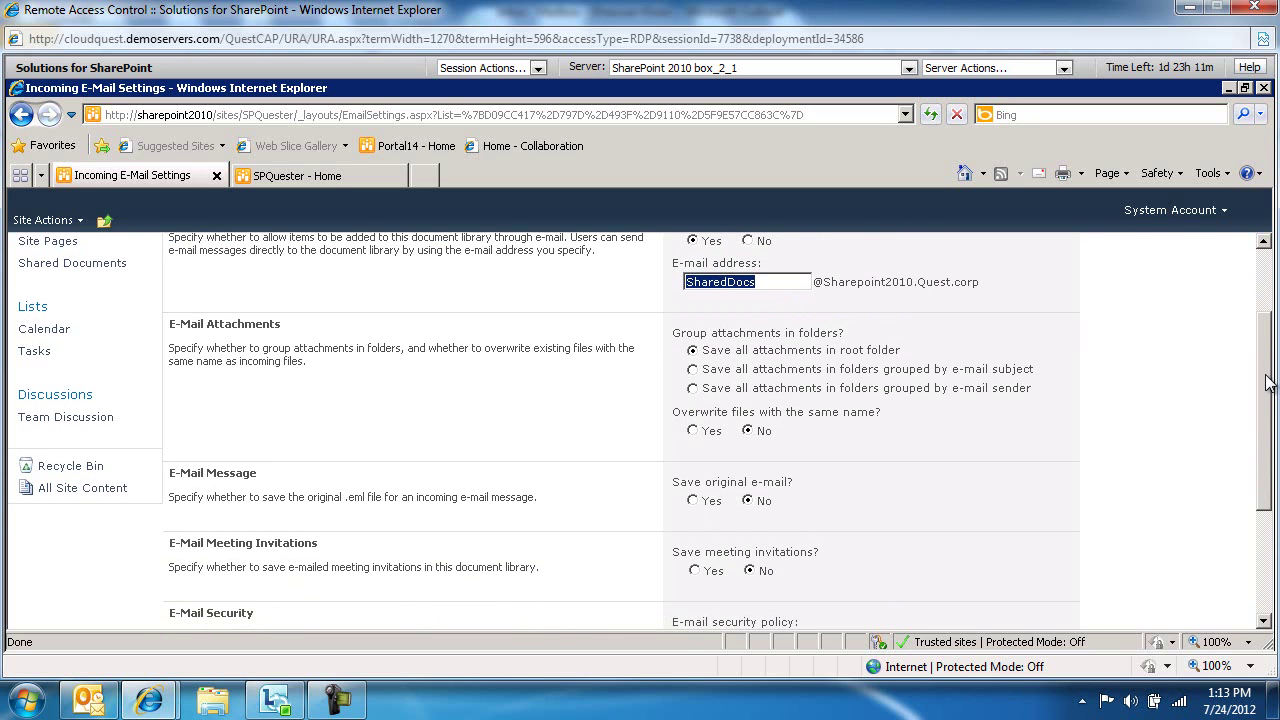
pyautogui.click(695, 503)
pyautogui.scroll(-4, 1230, 415)
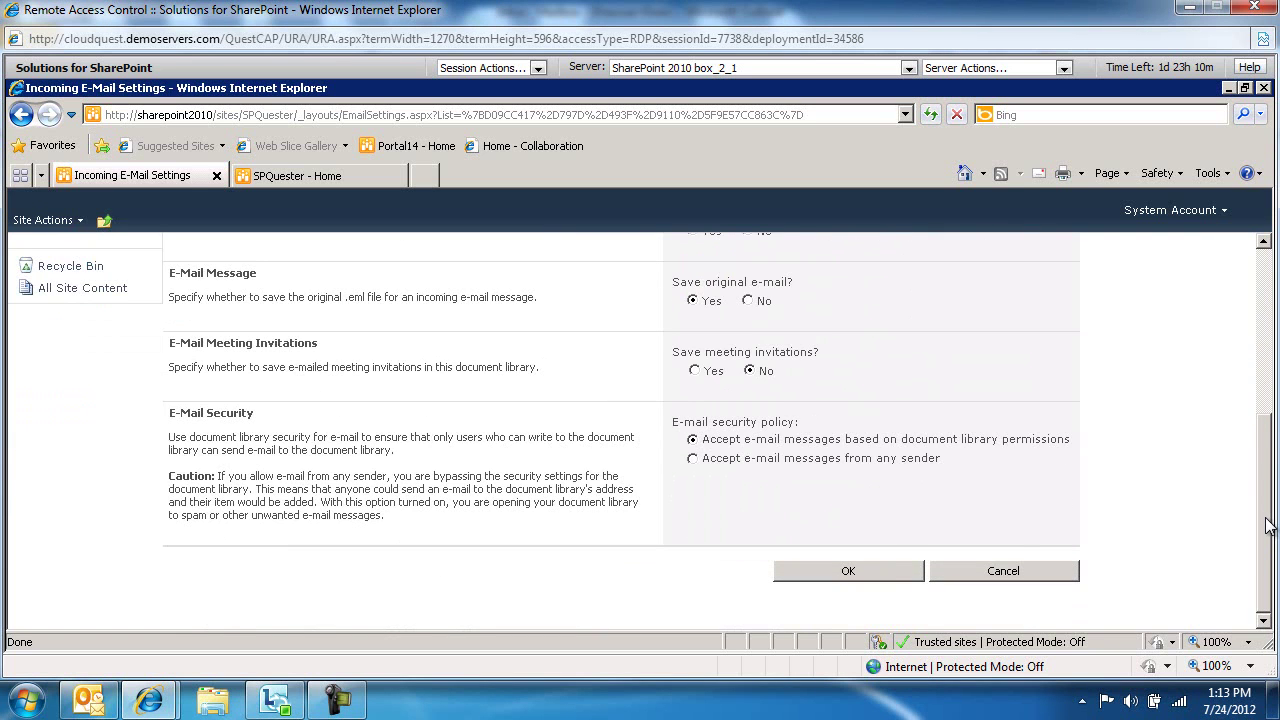
pyautogui.click(878, 569)
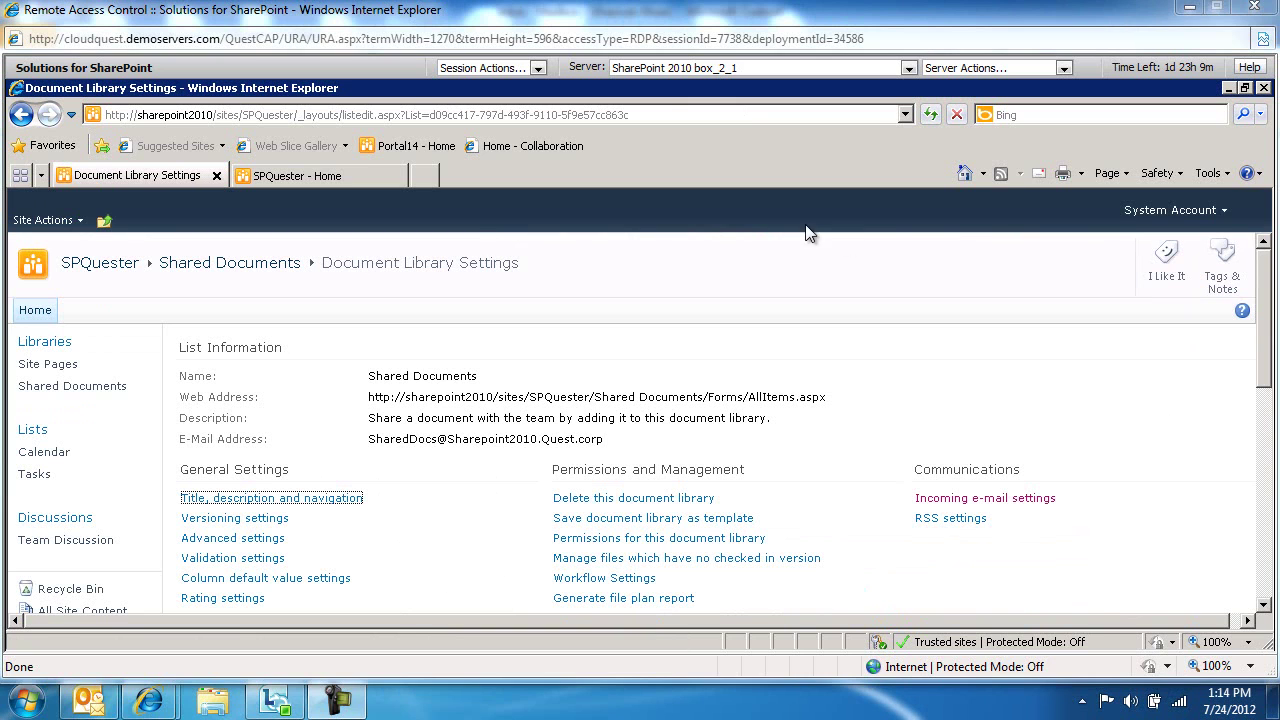
# Switch to the Outlook server and start a new email message
pyautogui.click(670, 70)
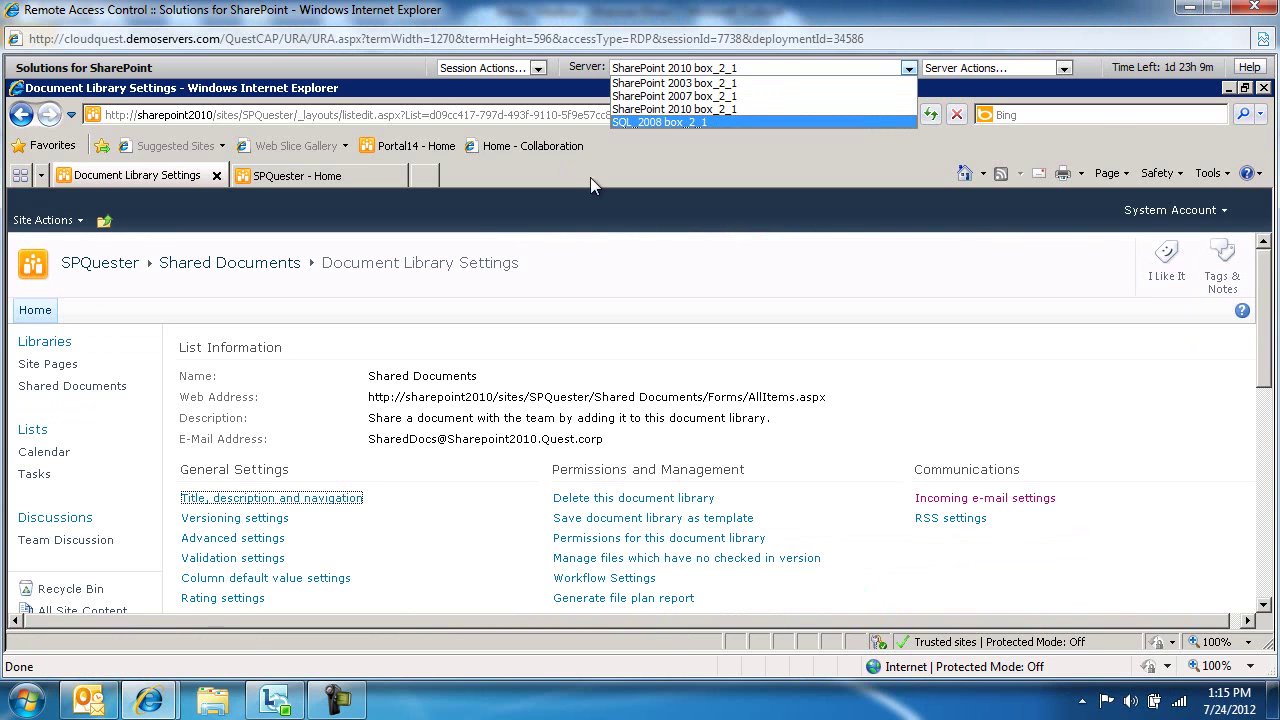
pyautogui.click(662, 122)
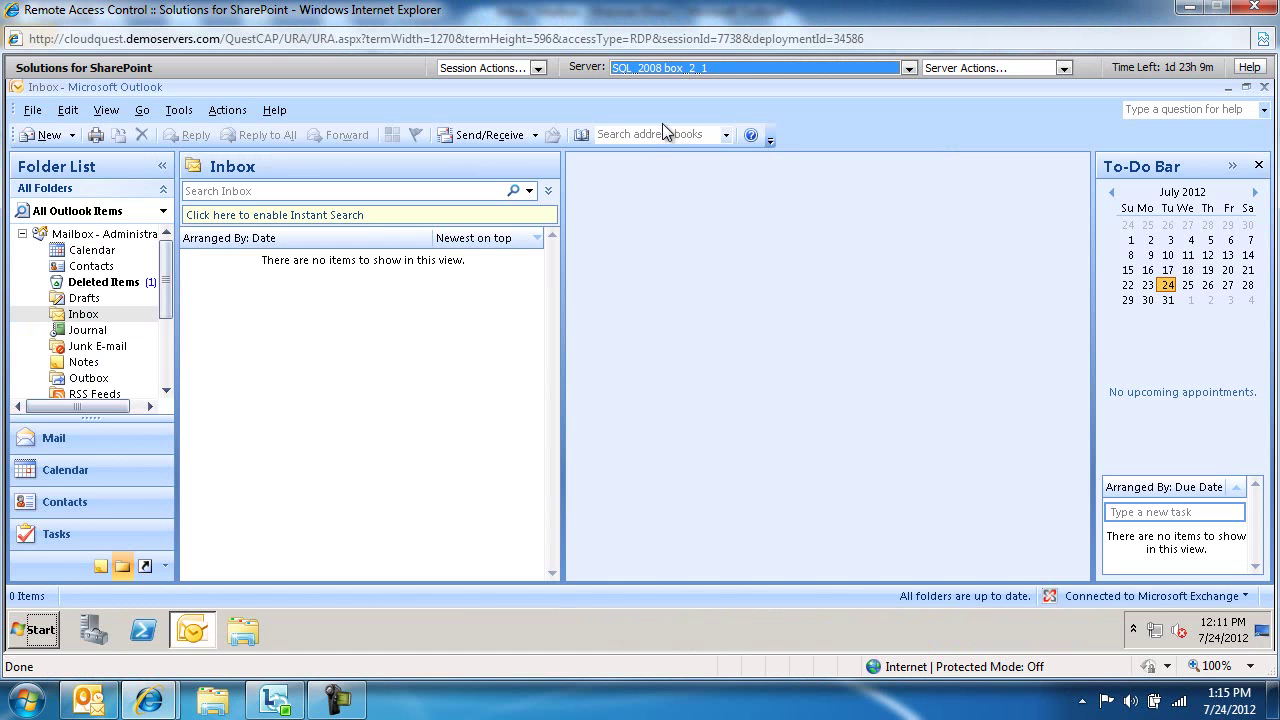
pyautogui.click(49, 134)
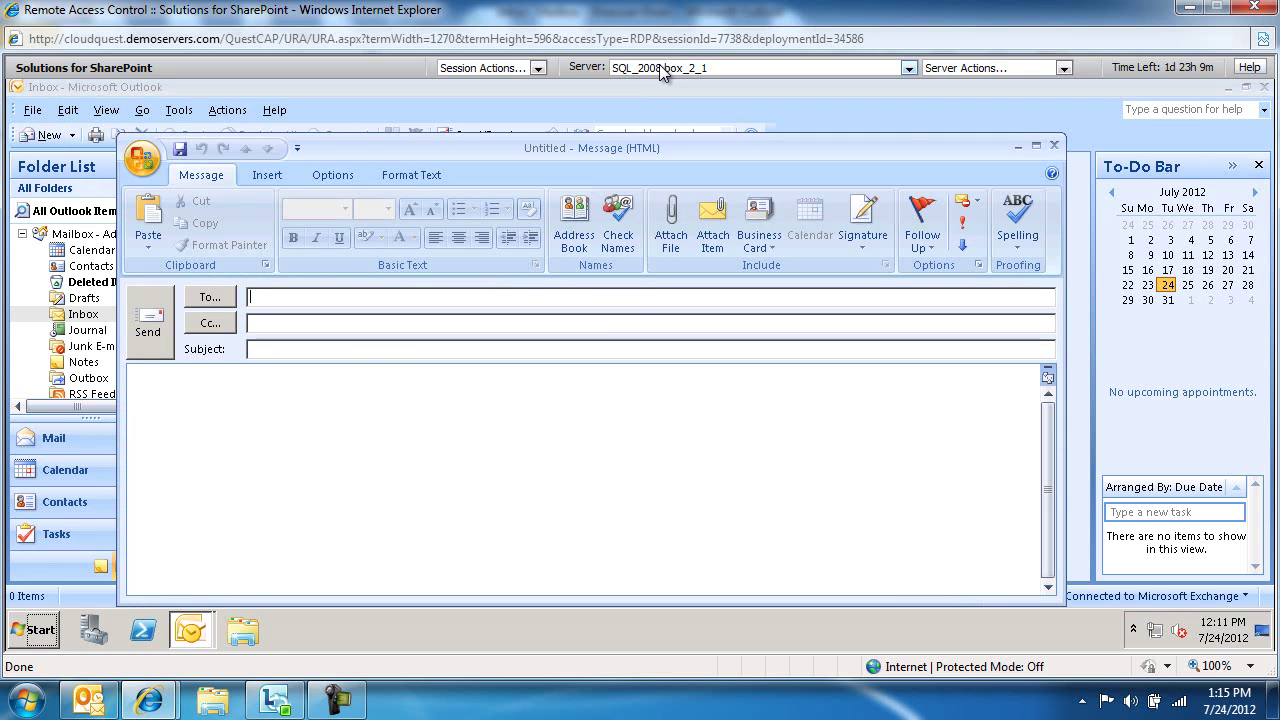
pyautogui.click(650, 68)
pyautogui.click(665, 108)
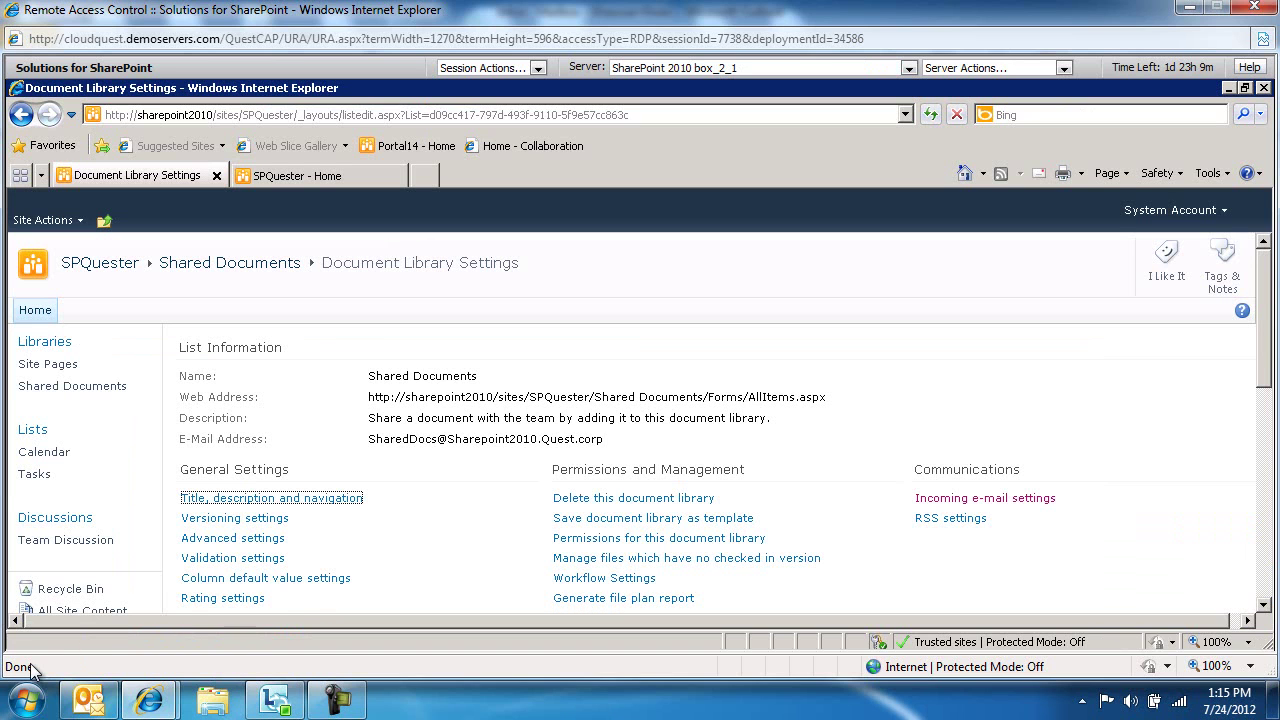
pyautogui.click(243, 630)
pyautogui.click(323, 358)
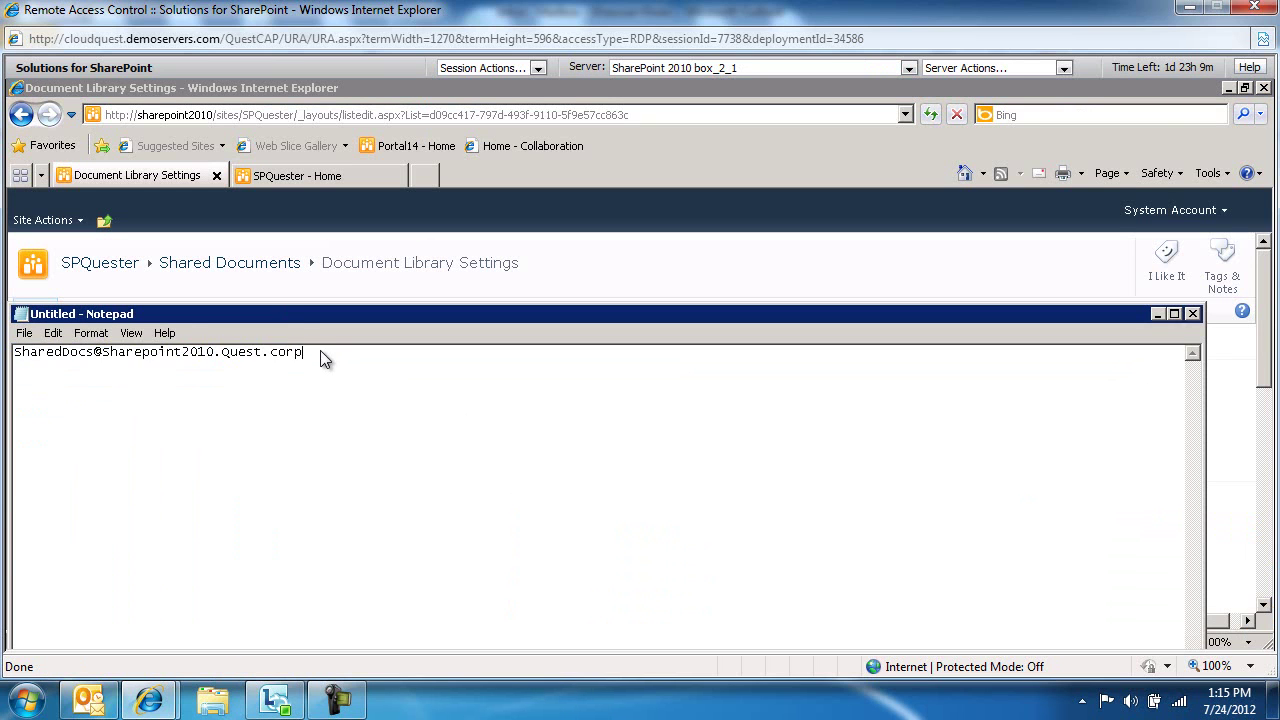
pyautogui.moveTo(323, 358); pyautogui.dragTo(8, 356)
pyautogui.hotkey('ctrl', 'c')
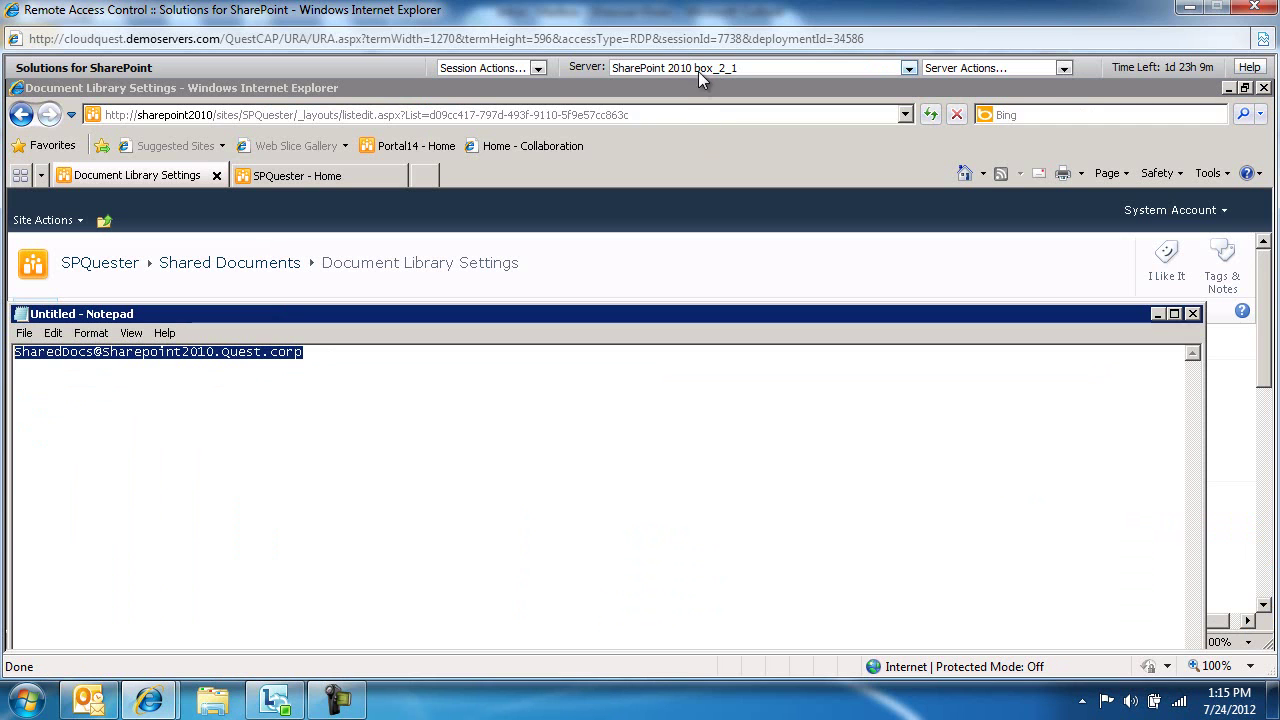
pyautogui.click(698, 71)
pyautogui.click(681, 125)
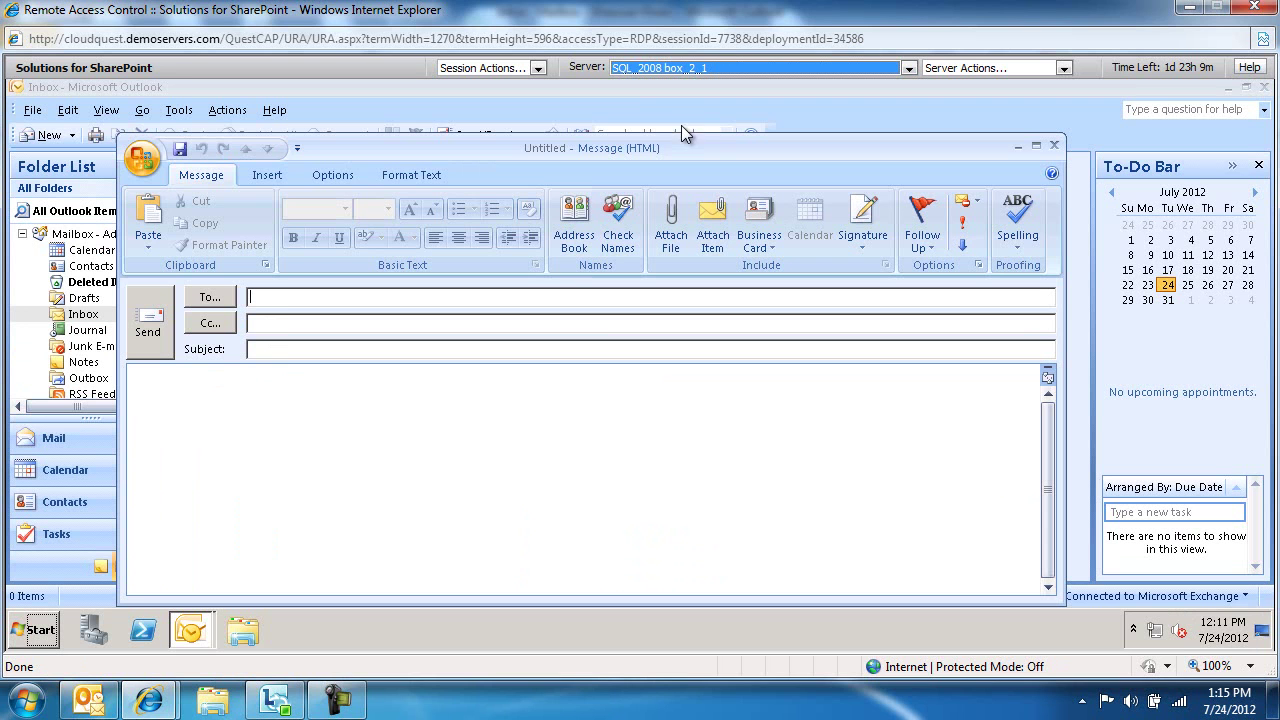
# Address a new email to the library's address with the subject 'Email Enablement Test'
pyautogui.click(277, 304)
pyautogui.hotkey('ctrl', 'v')
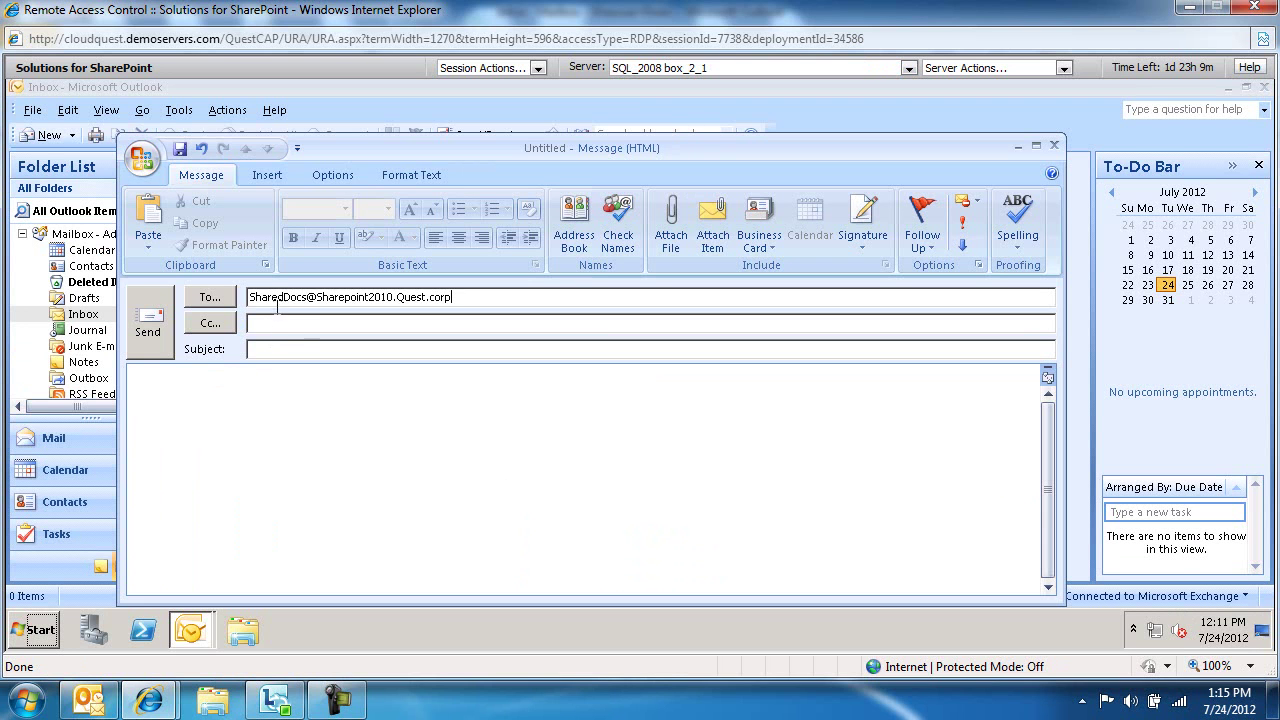
pyautogui.click(279, 349)
pyautogui.write('Email Enablement Test')
pyautogui.click(483, 414)
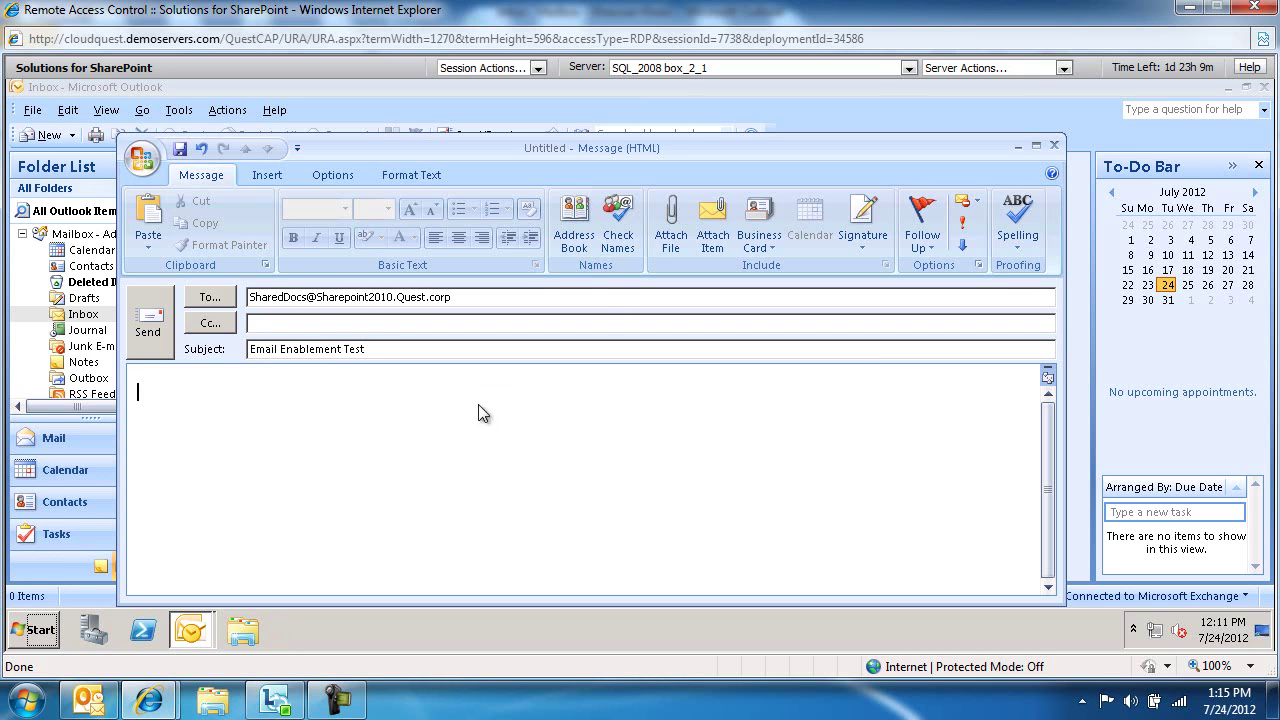
# Attach Evaluations.doc from C:\Temp and send the email
pyautogui.click(670, 245)
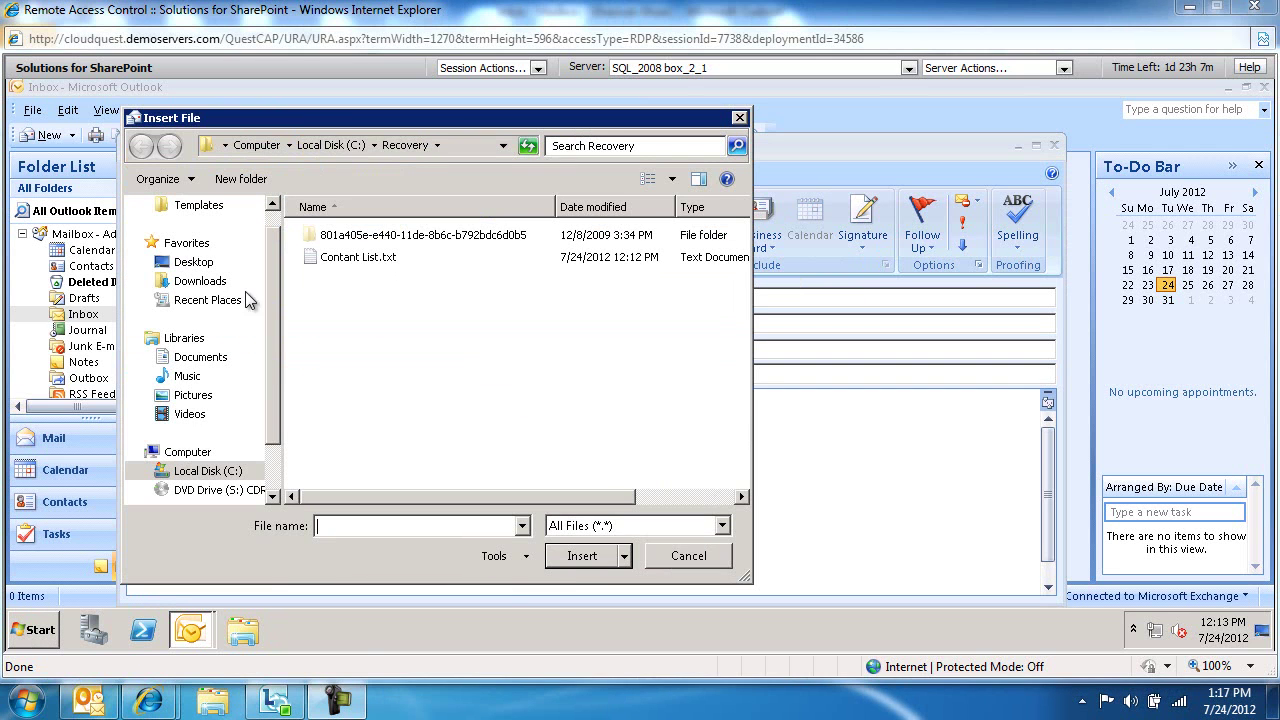
pyautogui.click(210, 471)
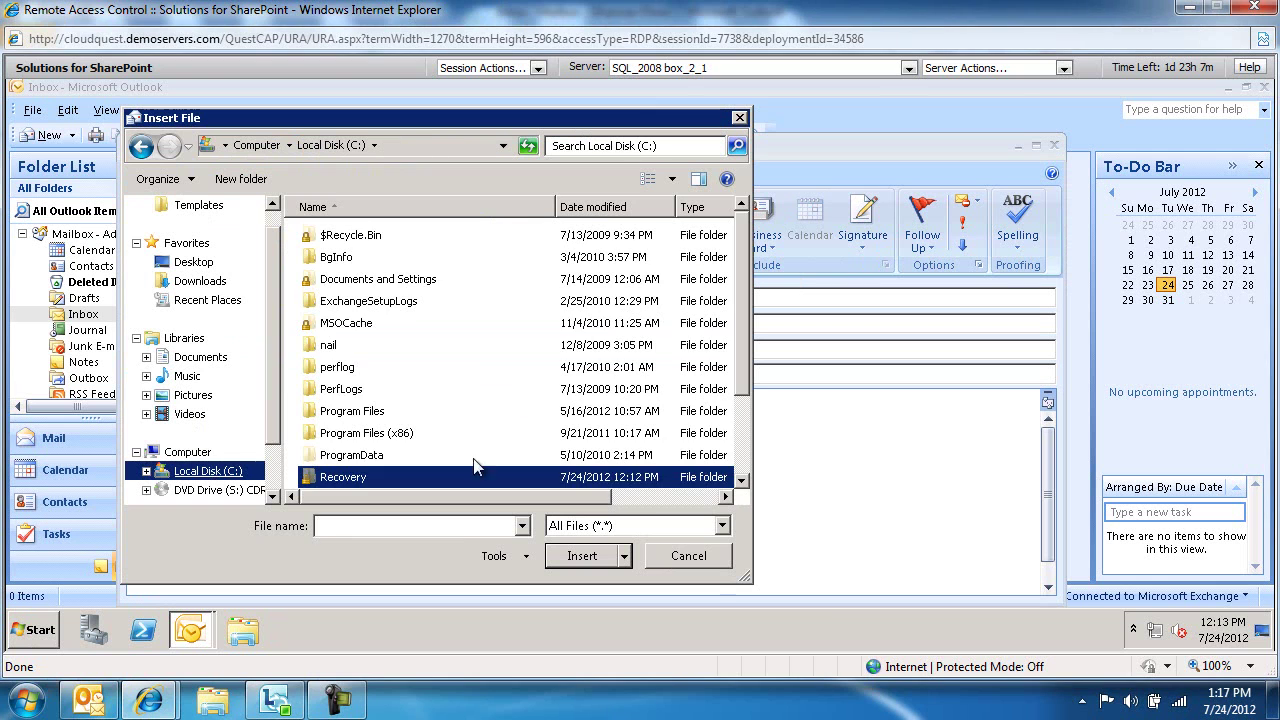
pyautogui.scroll(-2, 338, 422)
pyautogui.click(338, 420)
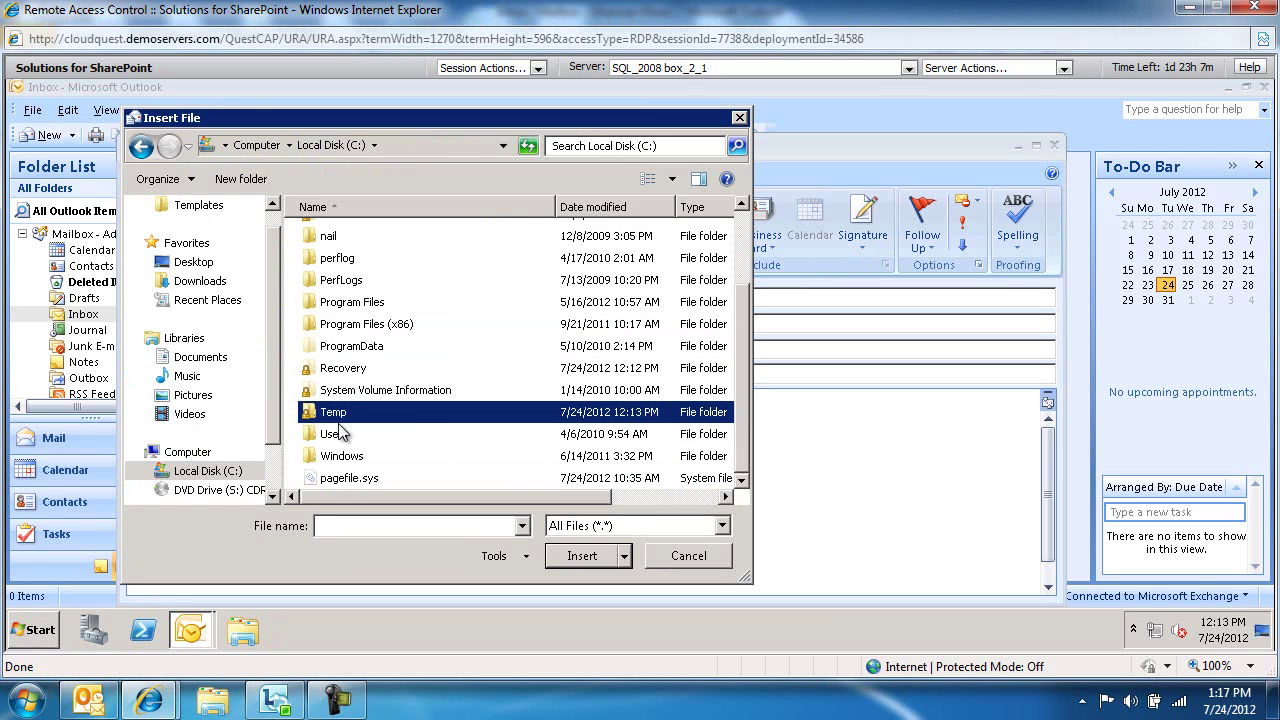
pyautogui.doubleClick(338, 420)
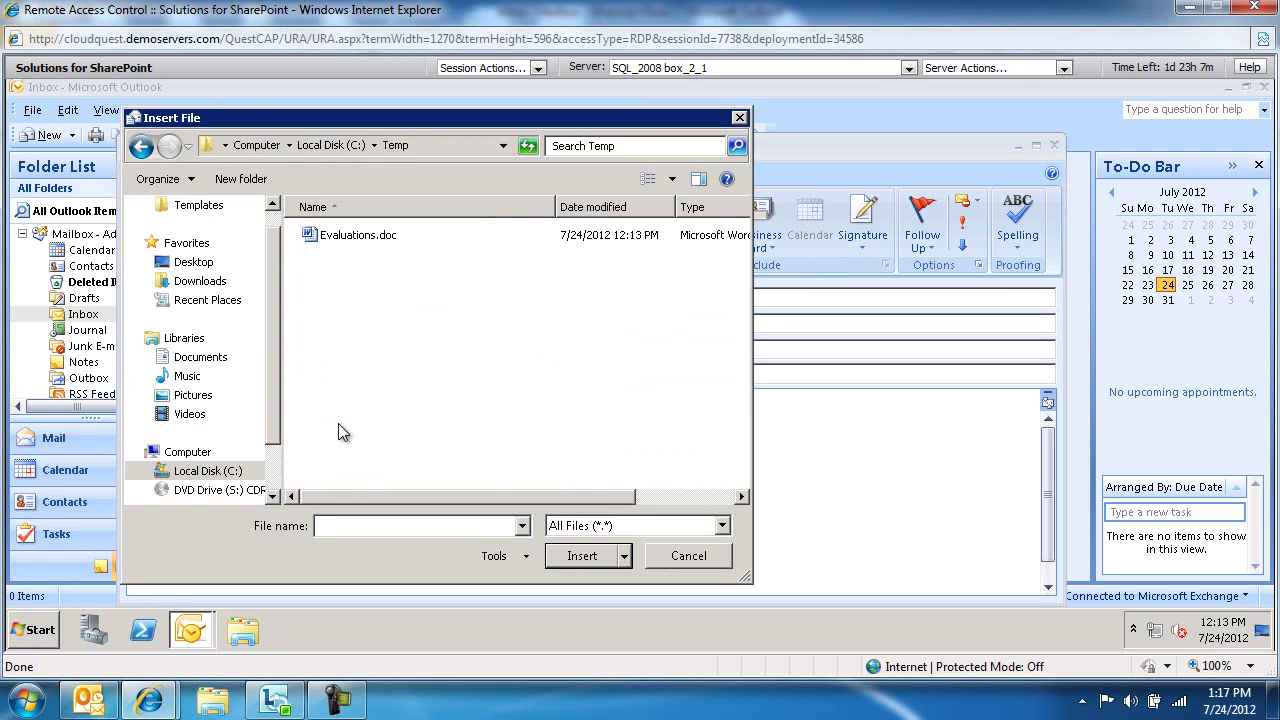
pyautogui.doubleClick(350, 236)
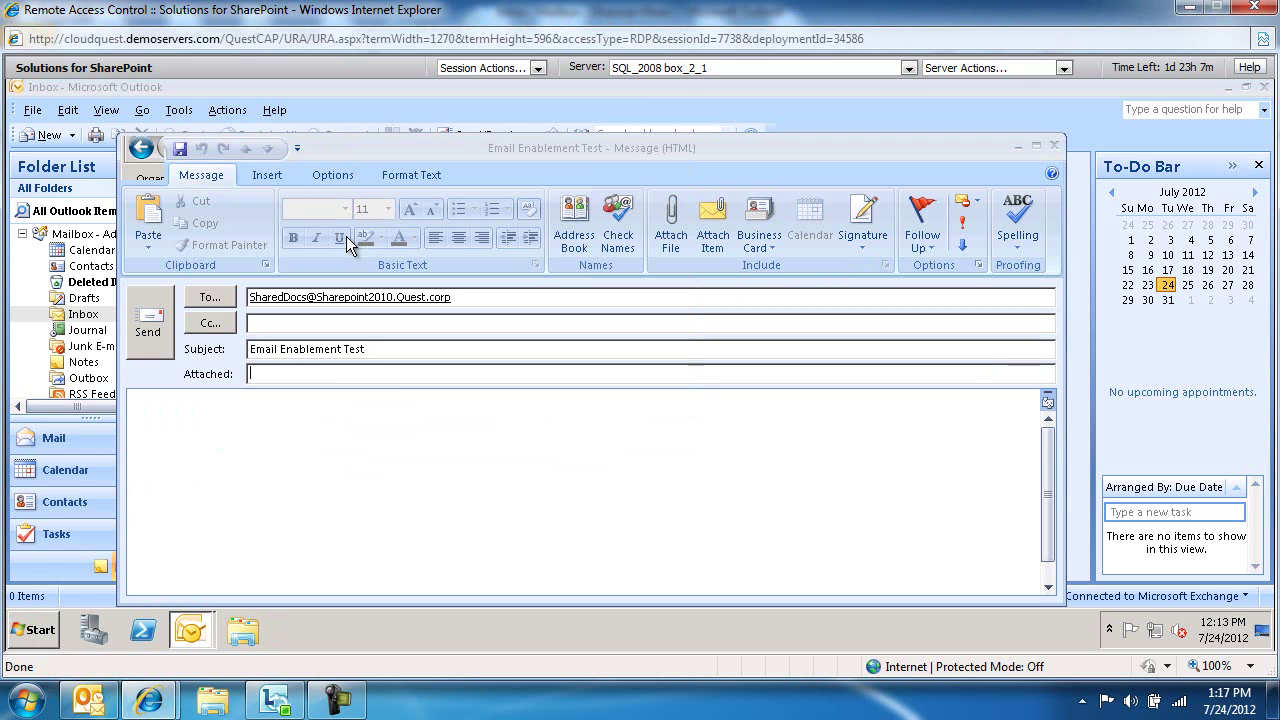
pyautogui.click(155, 350)
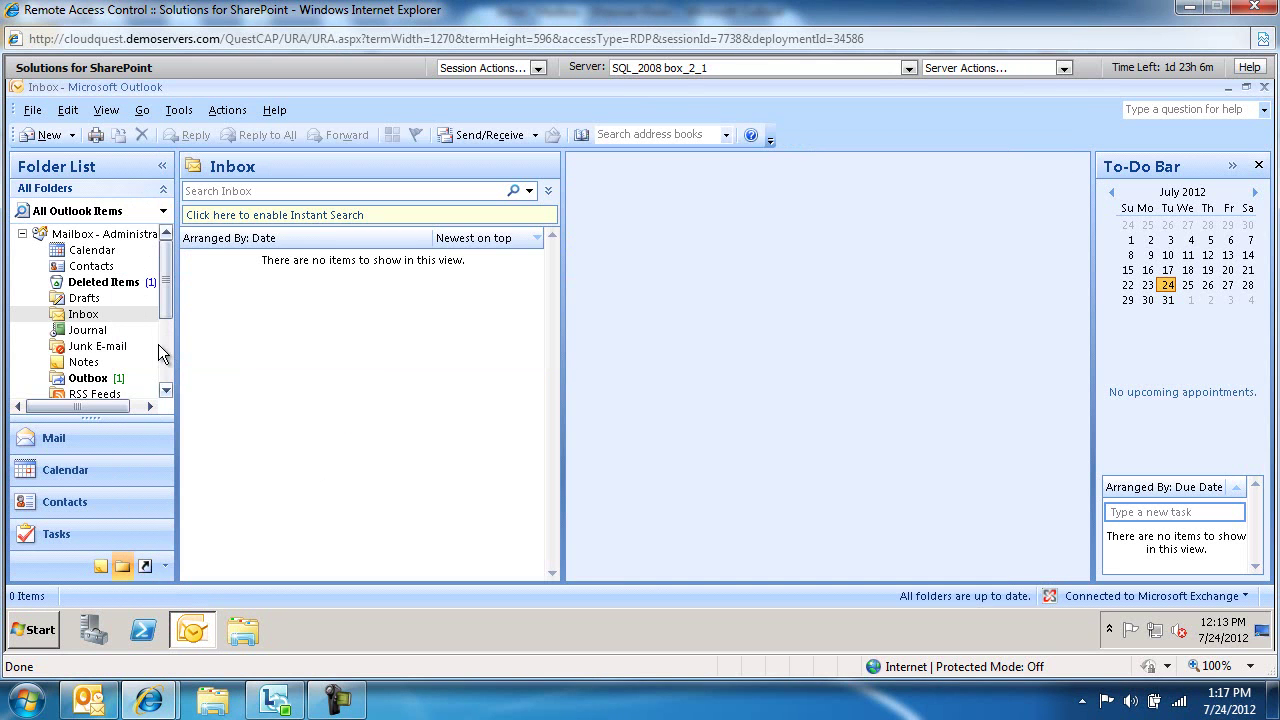
# Switch to the SharePoint 2010 server and open the Shared Documents library's document list
pyautogui.click(674, 67)
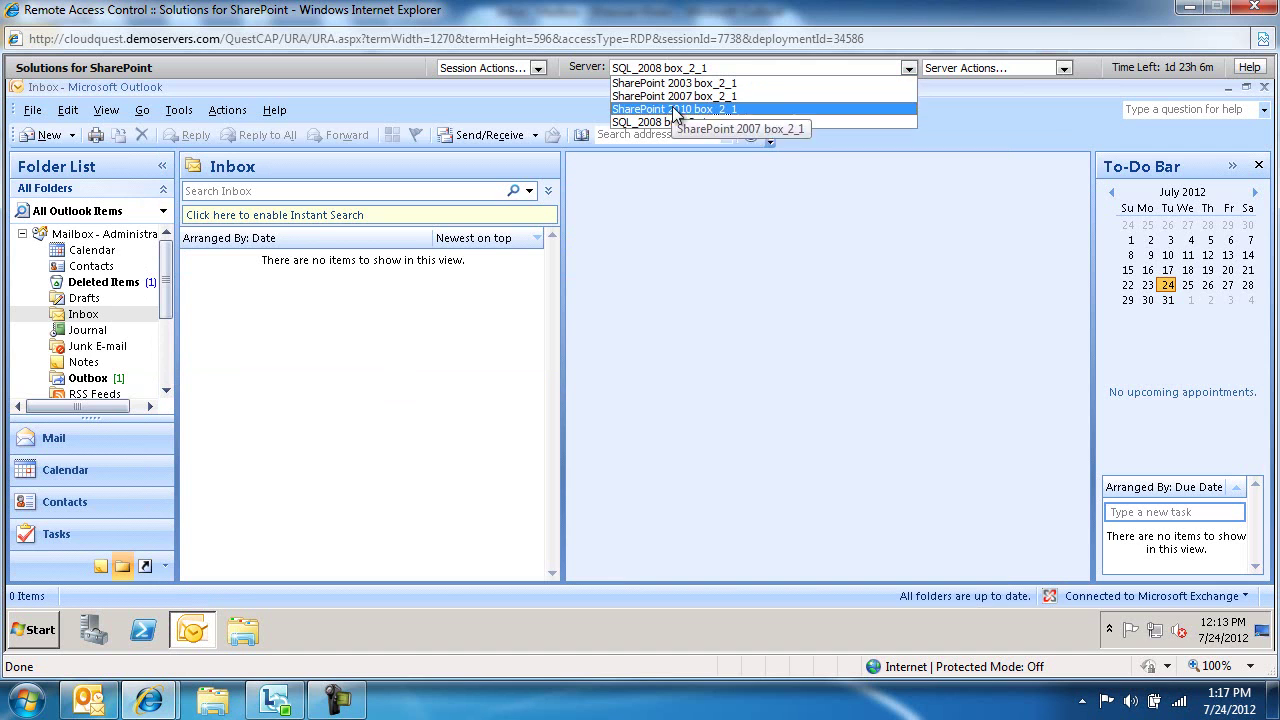
pyautogui.click(674, 110)
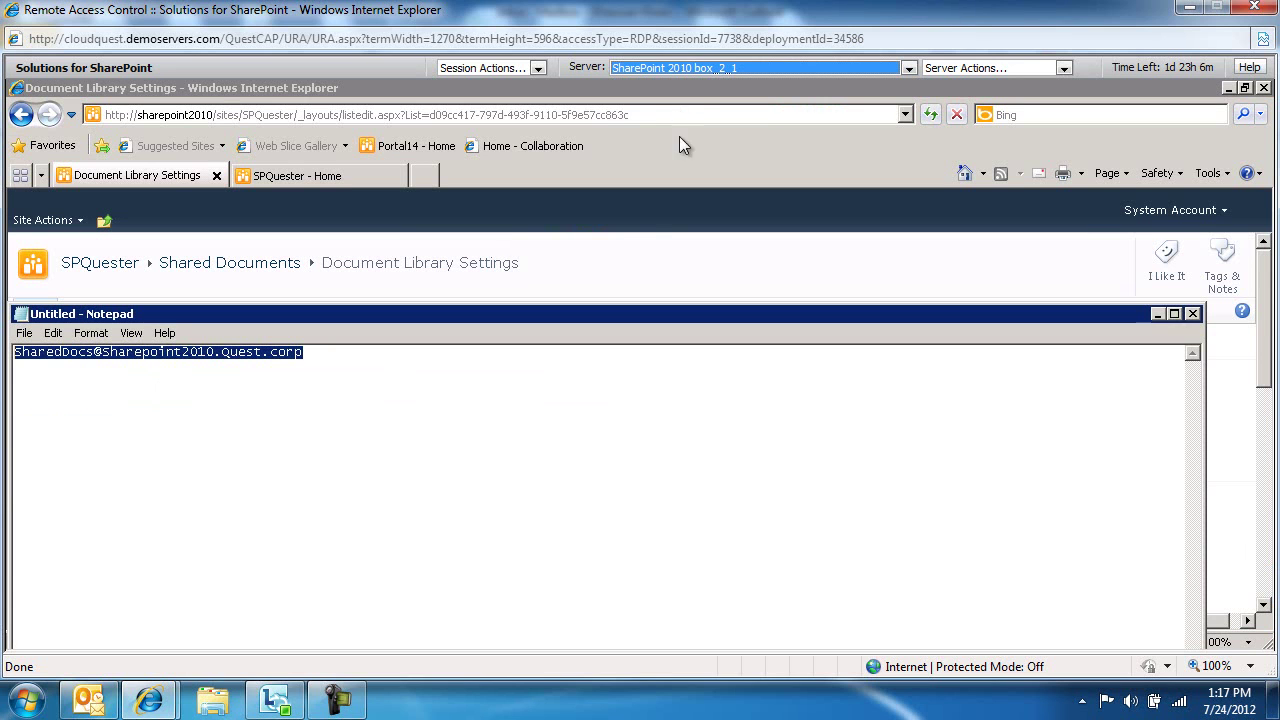
pyautogui.click(645, 262)
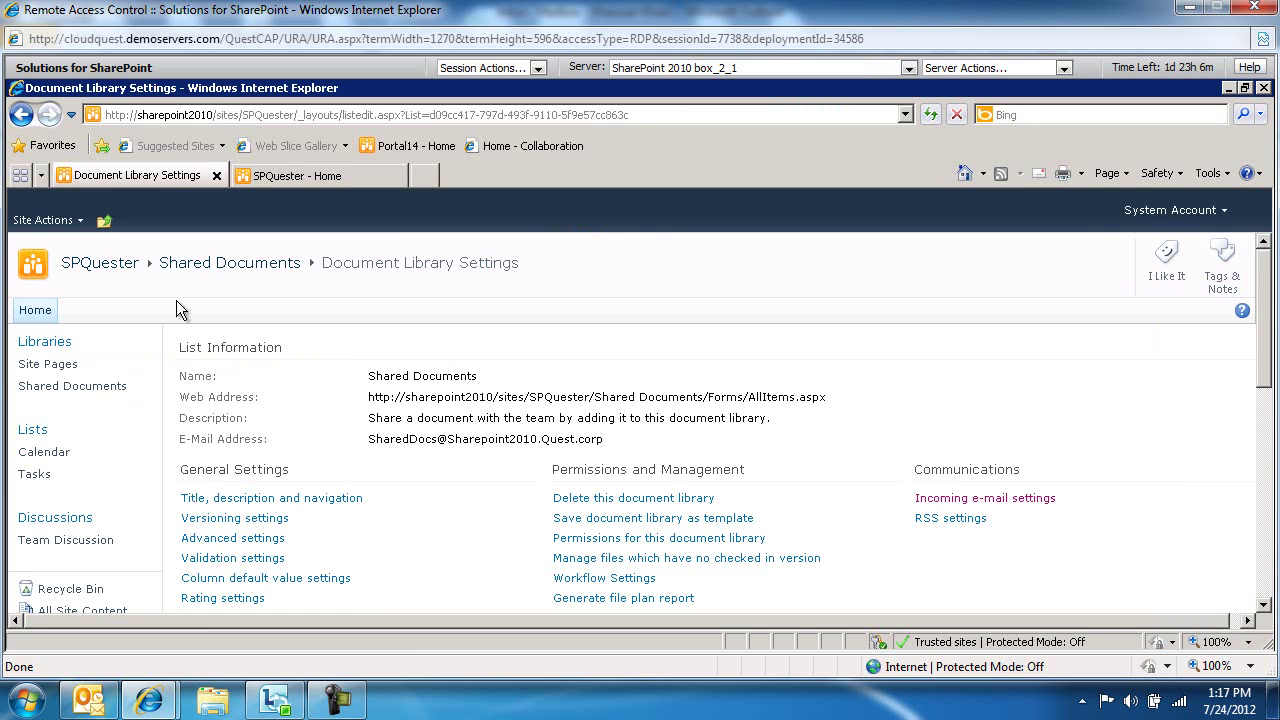
pyautogui.click(230, 262)
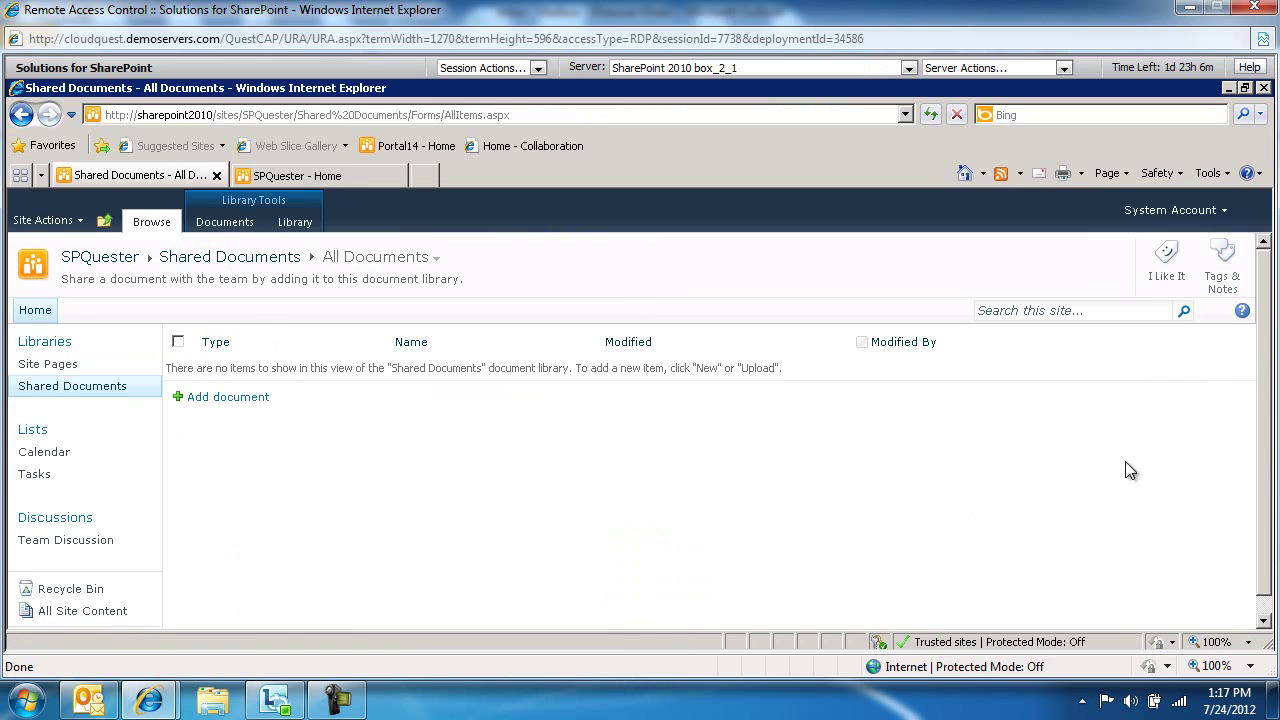
# Refresh the library until Email Enablement Test and Evaluations appear
pyautogui.click(930, 115)
pyautogui.click(930, 115)
pyautogui.click(930, 115)
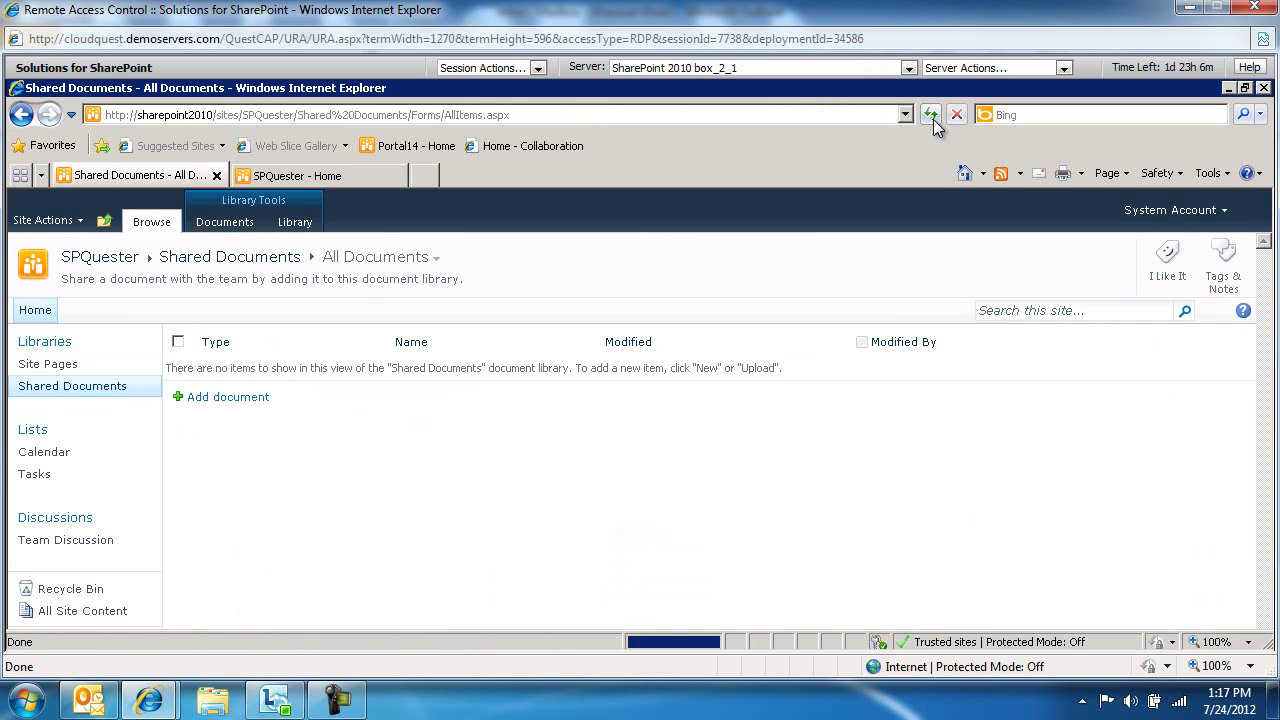
pyautogui.click(931, 116)
pyautogui.click(931, 116)
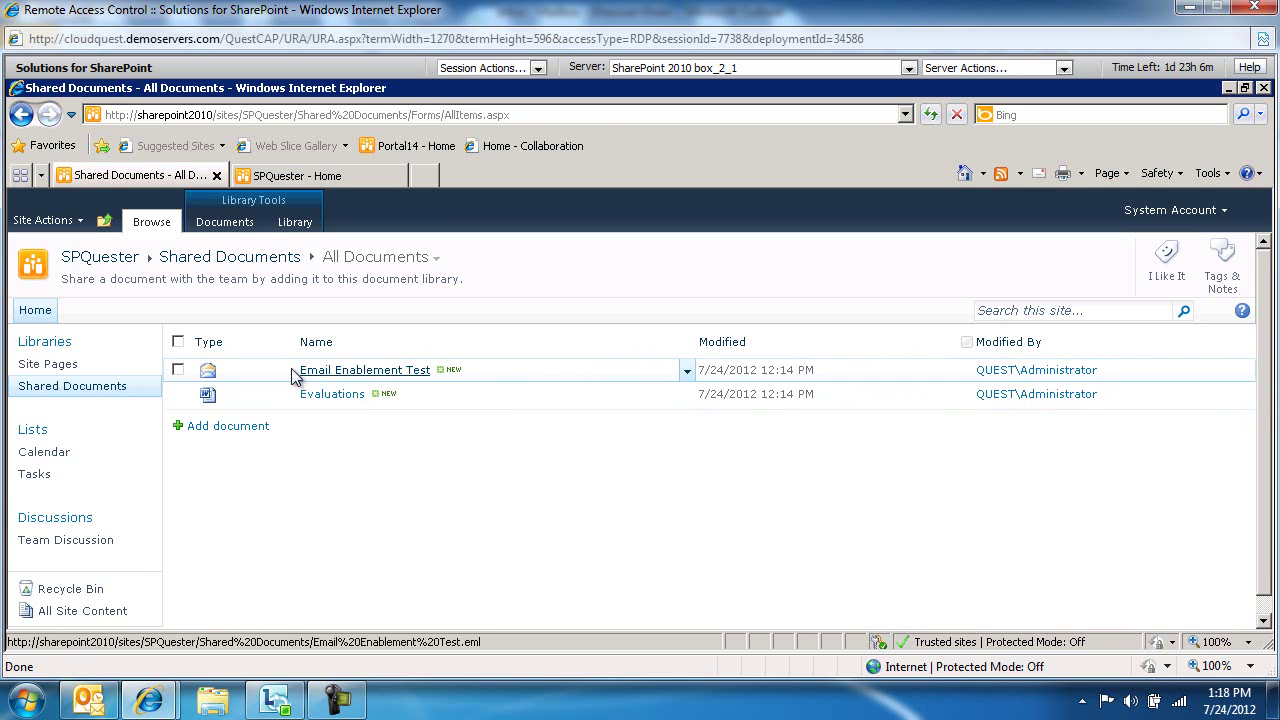
pyautogui.click(355, 372)
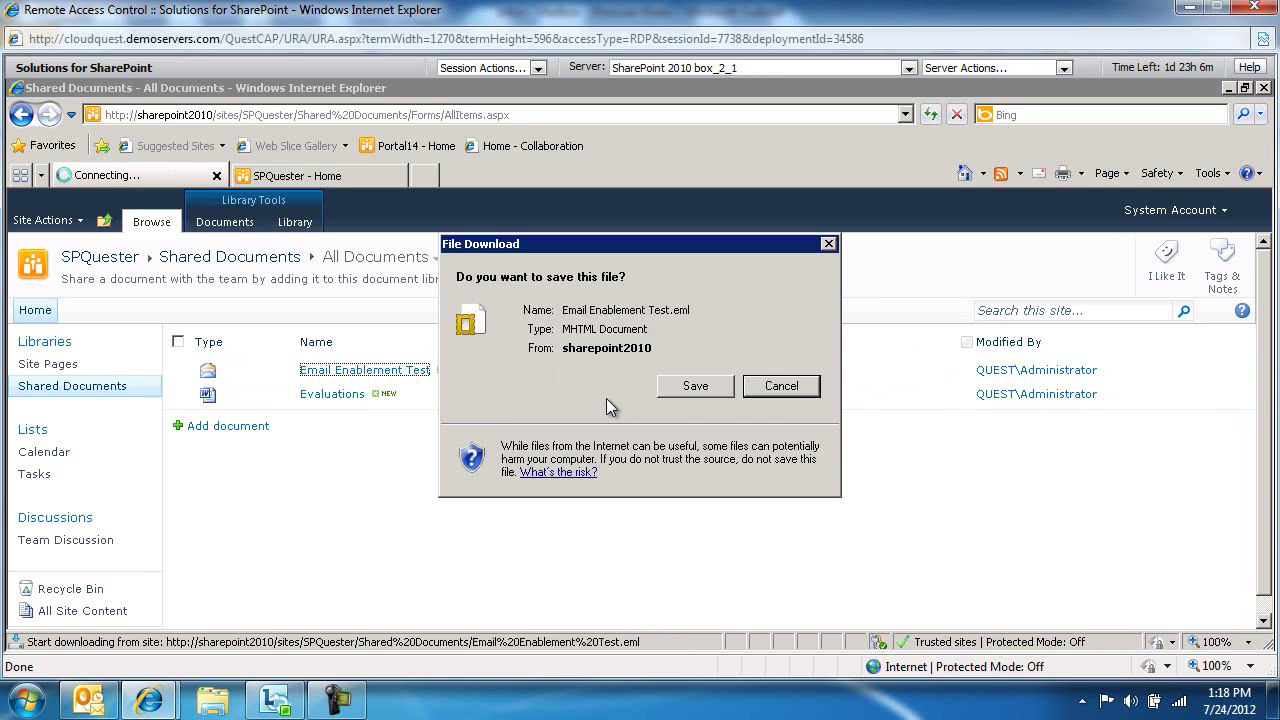
pyautogui.click(785, 390)
pyautogui.click(335, 395)
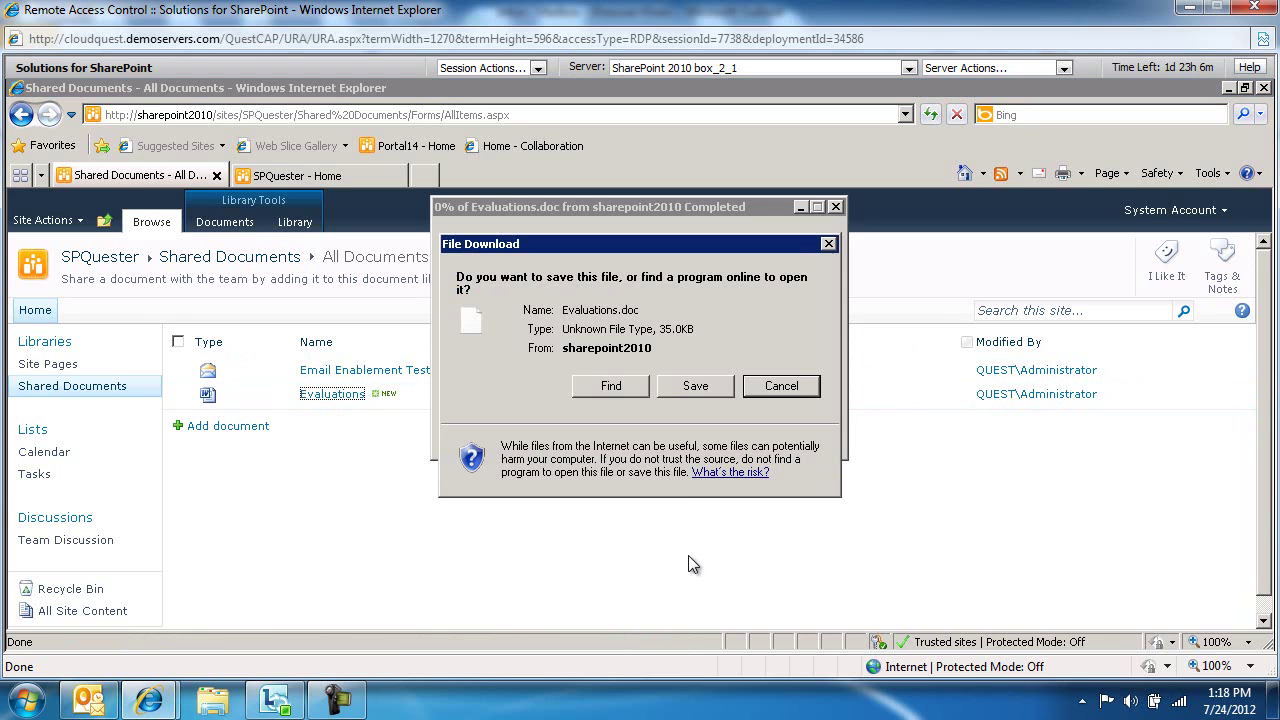
pyautogui.click(782, 387)
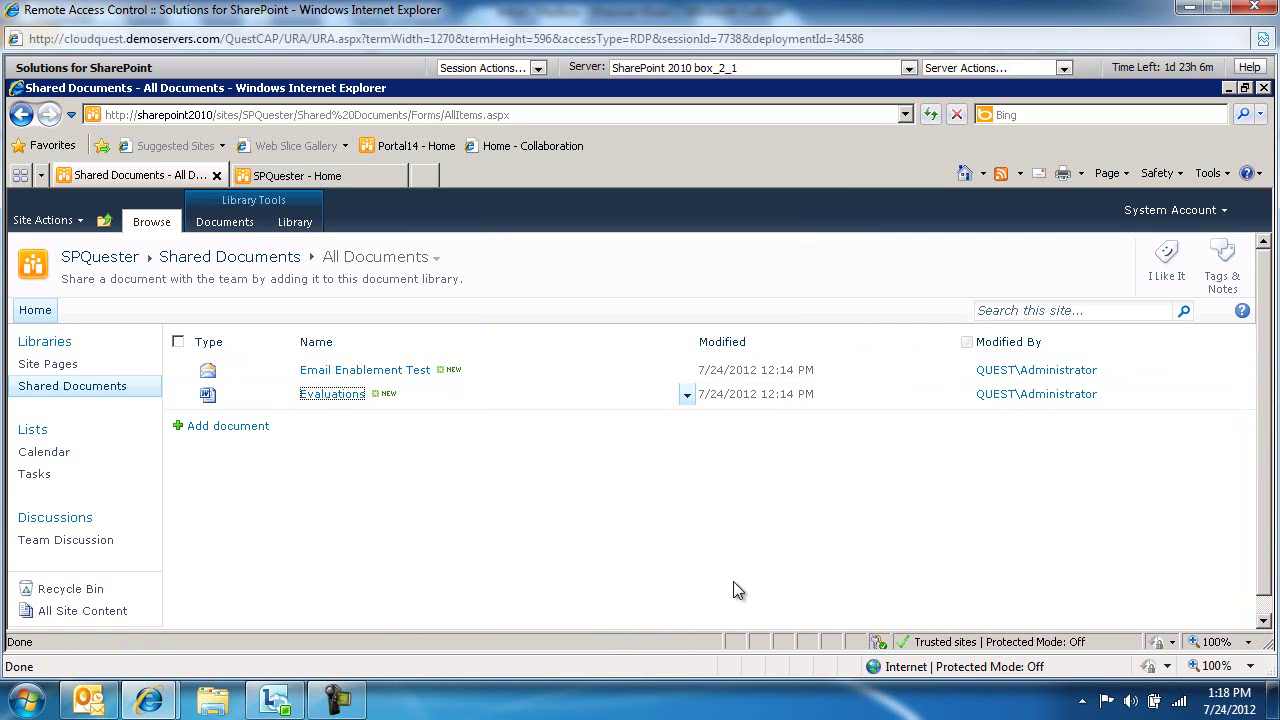